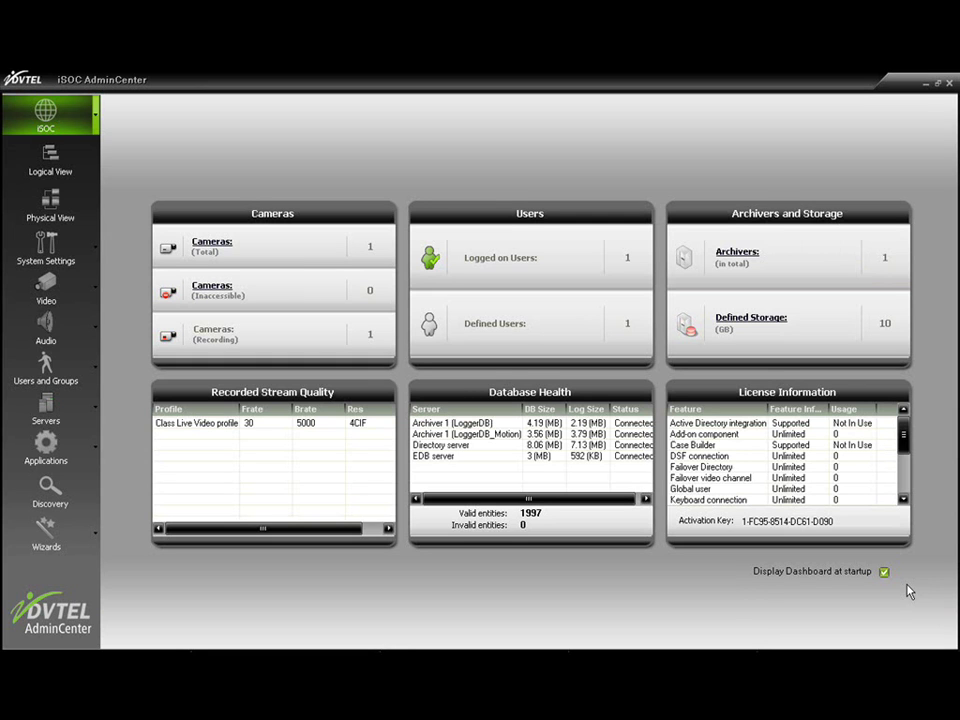
Open the motion detection settings of Camera 1 and view its motion detection capabilities.
click(46, 290)
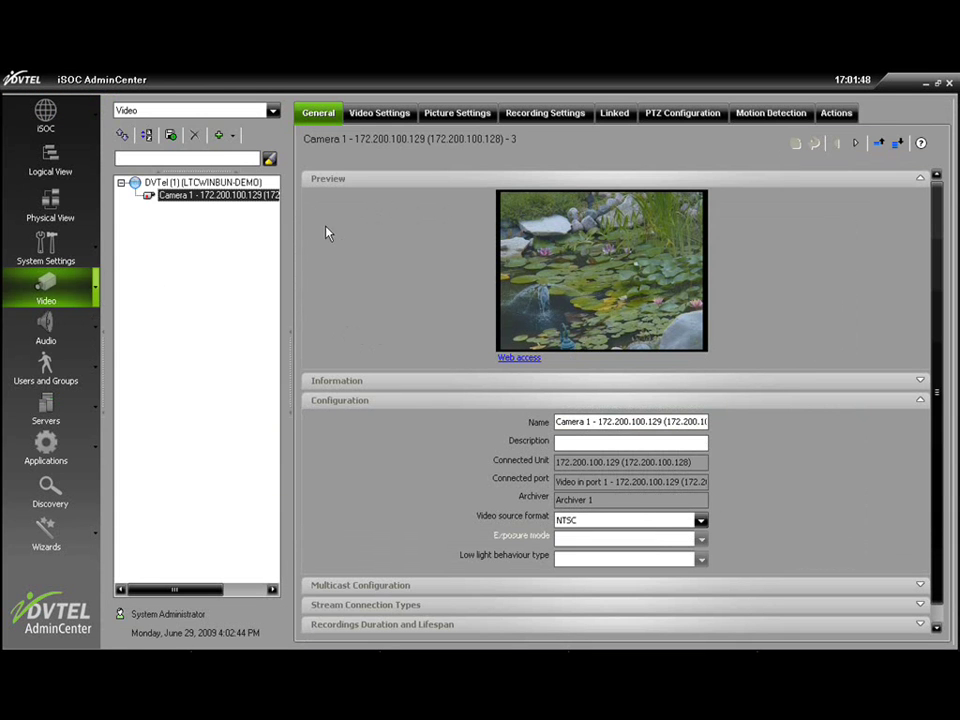
click(208, 197)
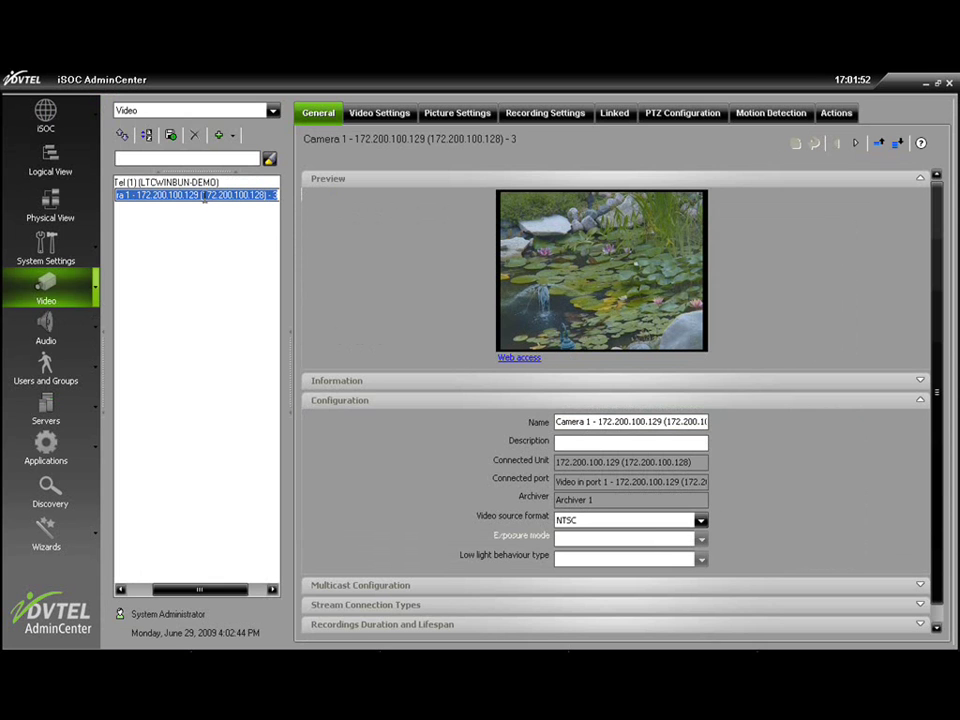
click(756, 116)
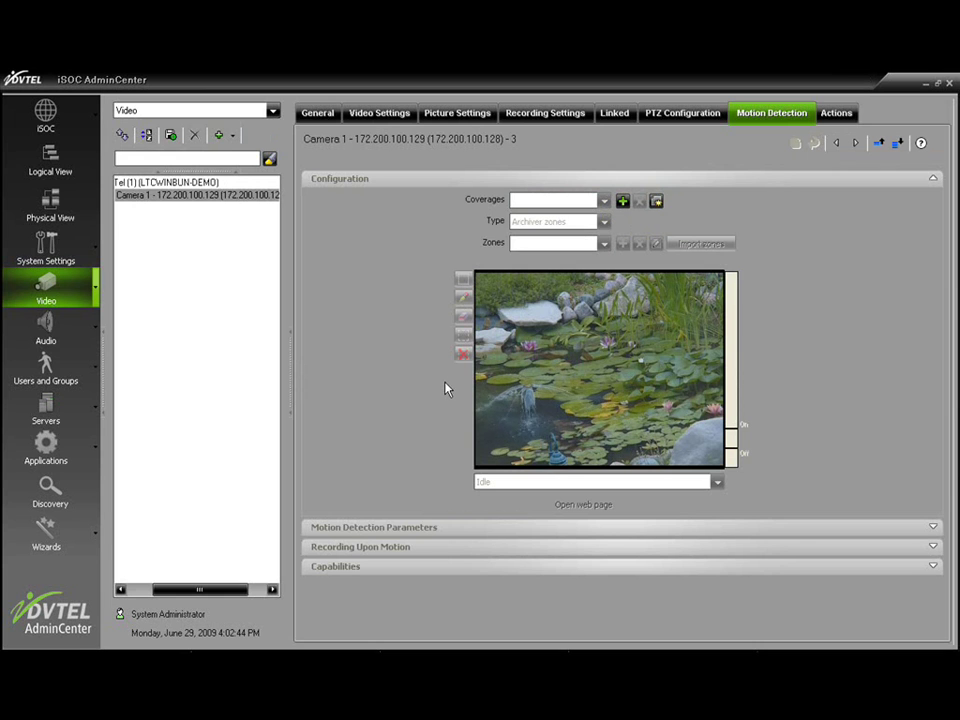
click(374, 566)
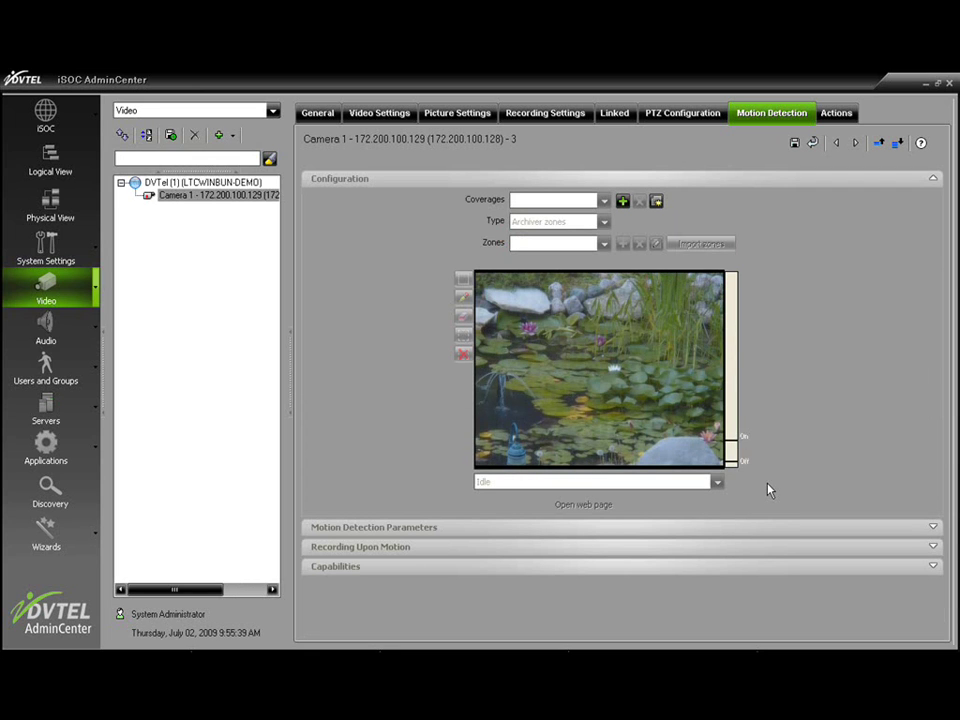
Add the Always coverage to the camera's motion detection and set its type to Archiver zones.
click(622, 201)
click(372, 255)
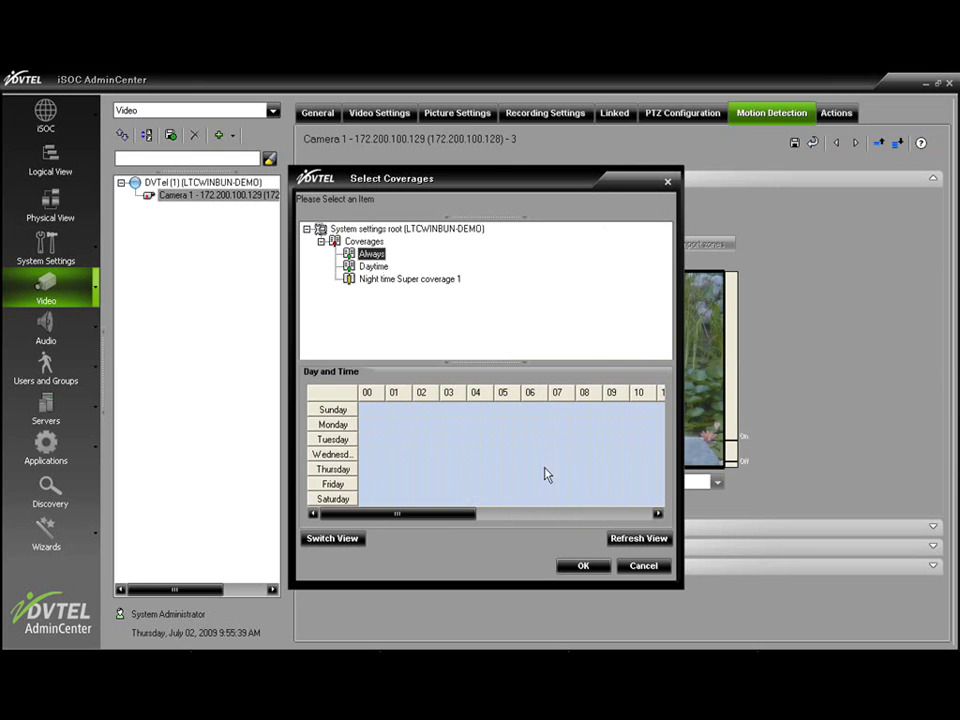
click(580, 566)
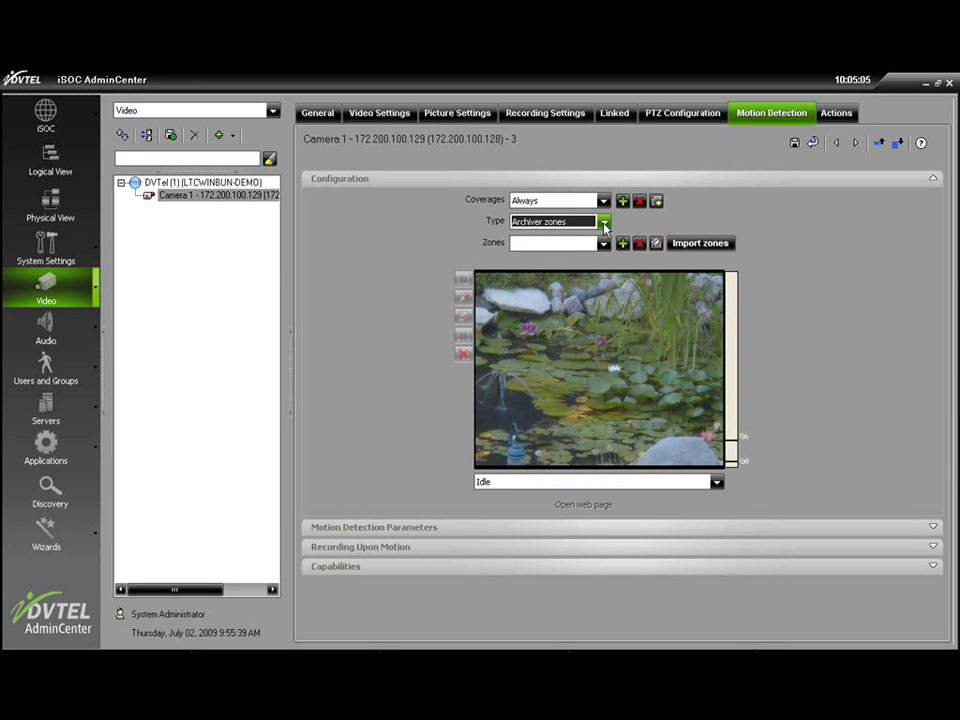
click(603, 222)
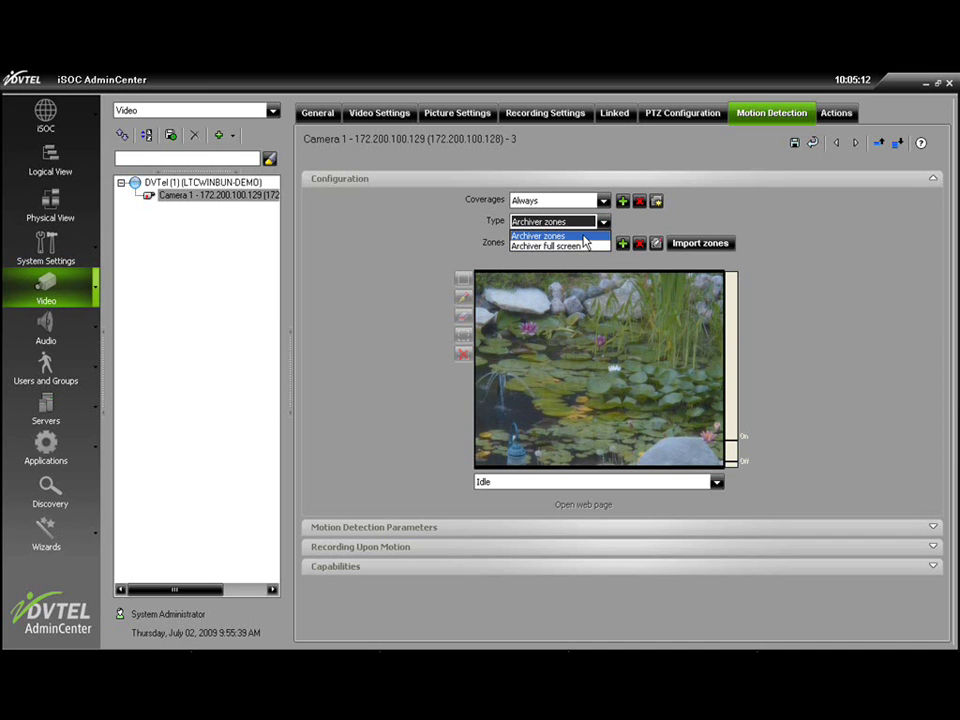
click(584, 236)
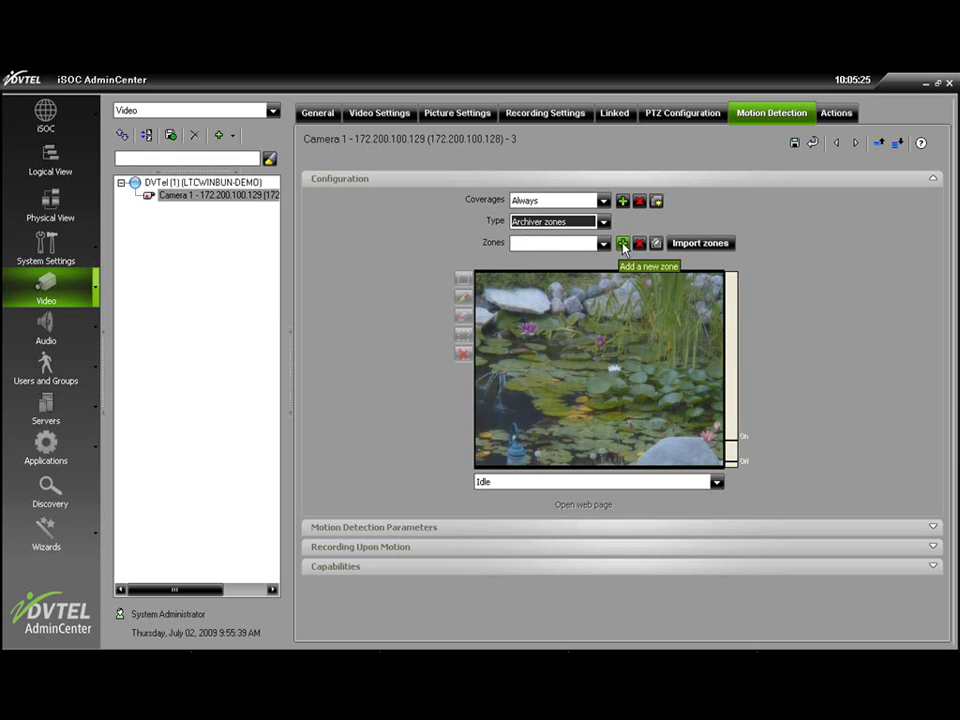
Add a motion zone named pond and display all motion in the camera image.
click(623, 245)
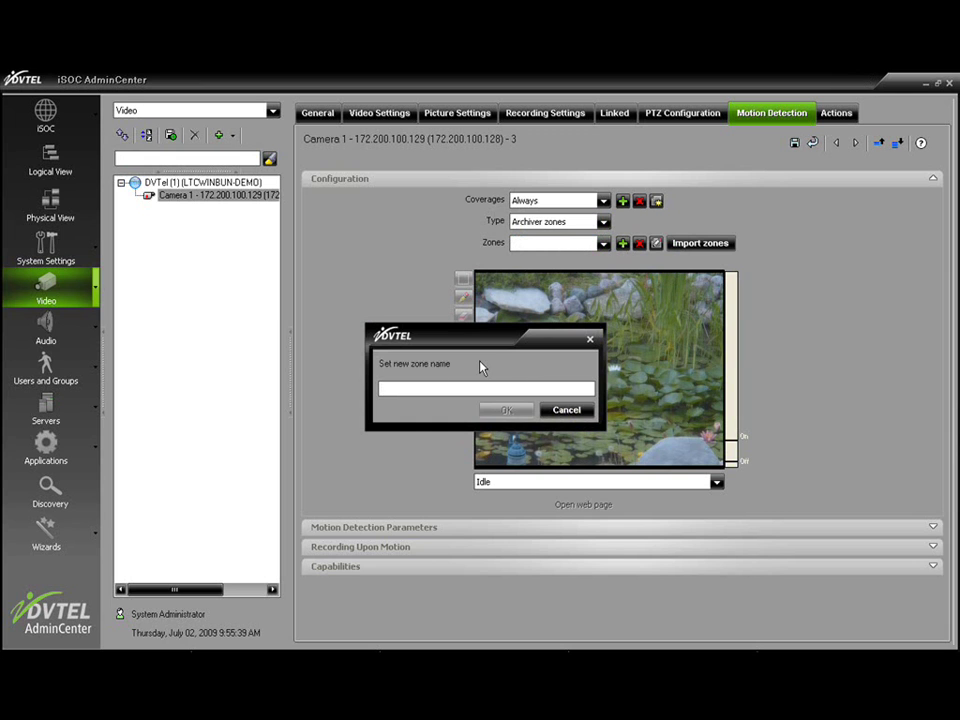
text(pond)
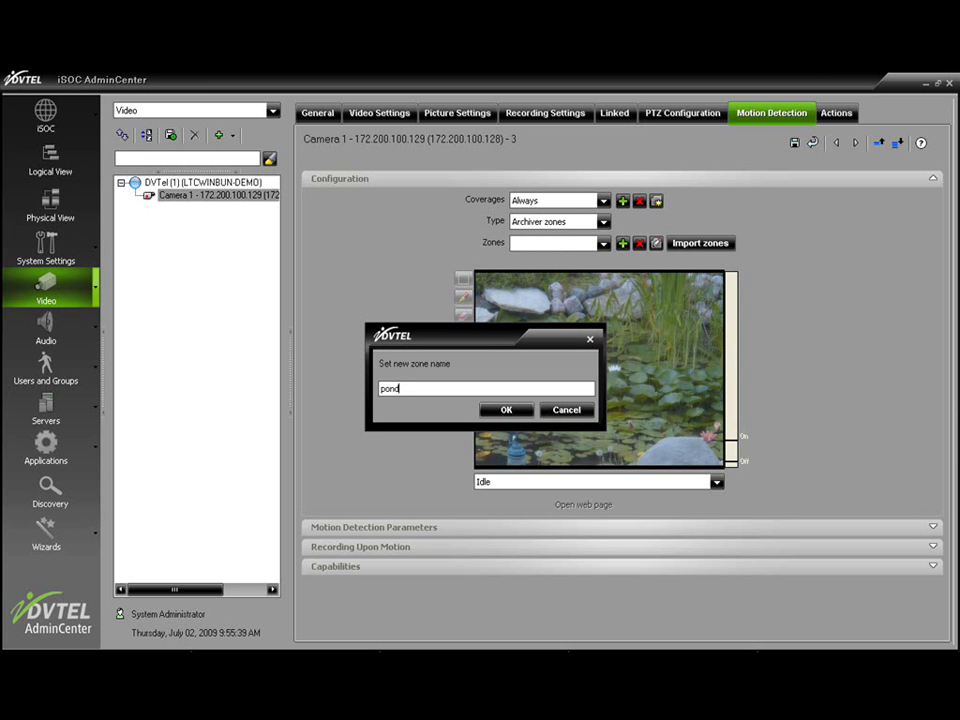
click(505, 411)
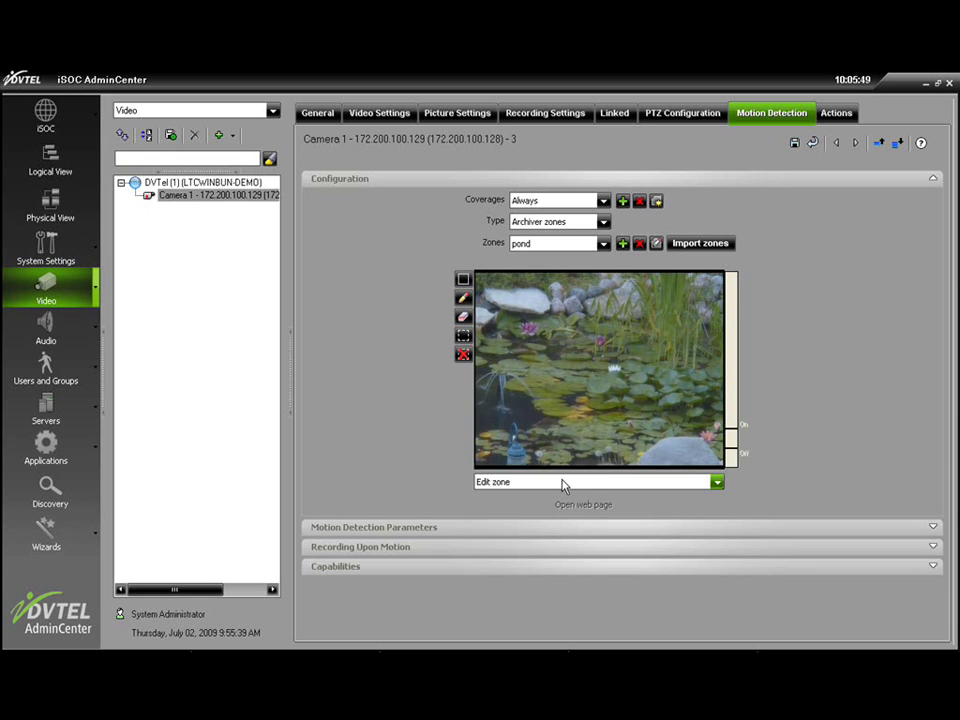
click(719, 487)
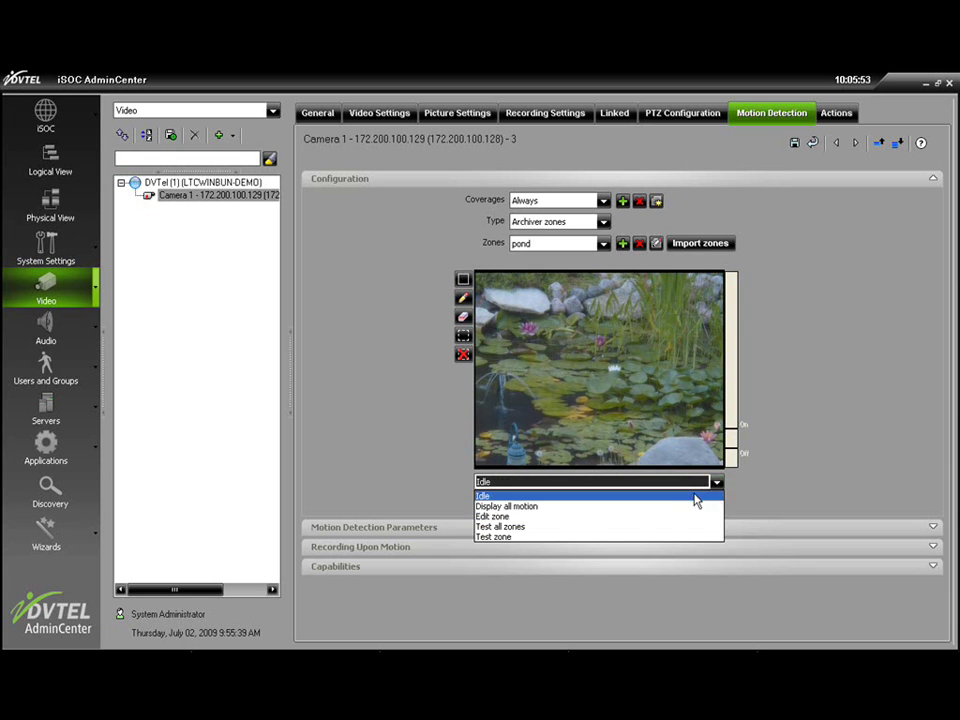
click(662, 506)
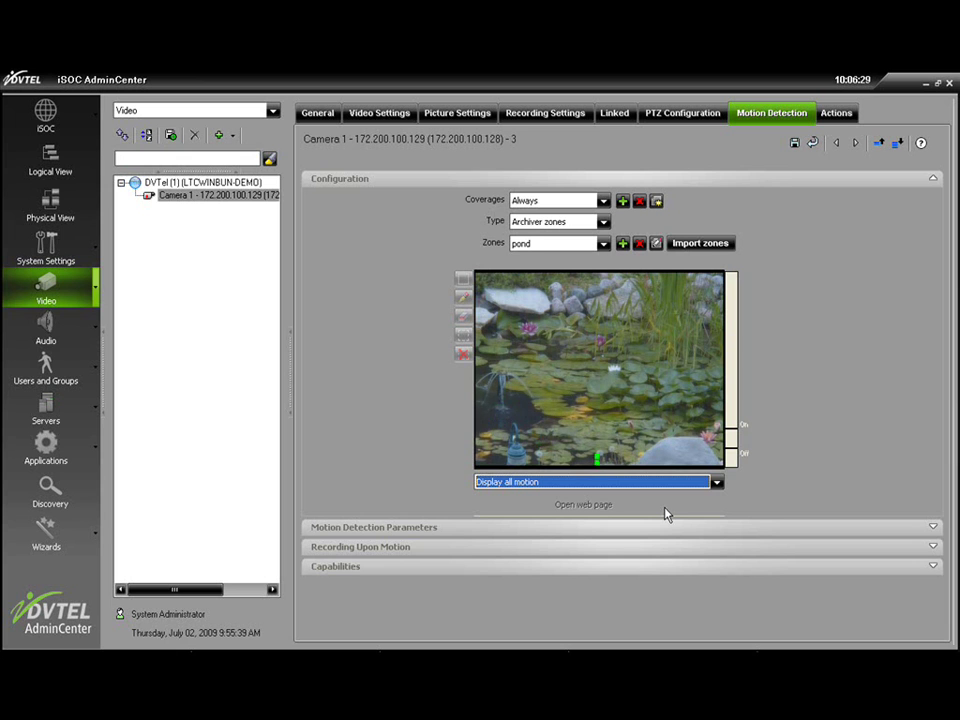
Switch the camera image to Edit zone and mark a rectangle over the fountain as the pond zone.
click(717, 482)
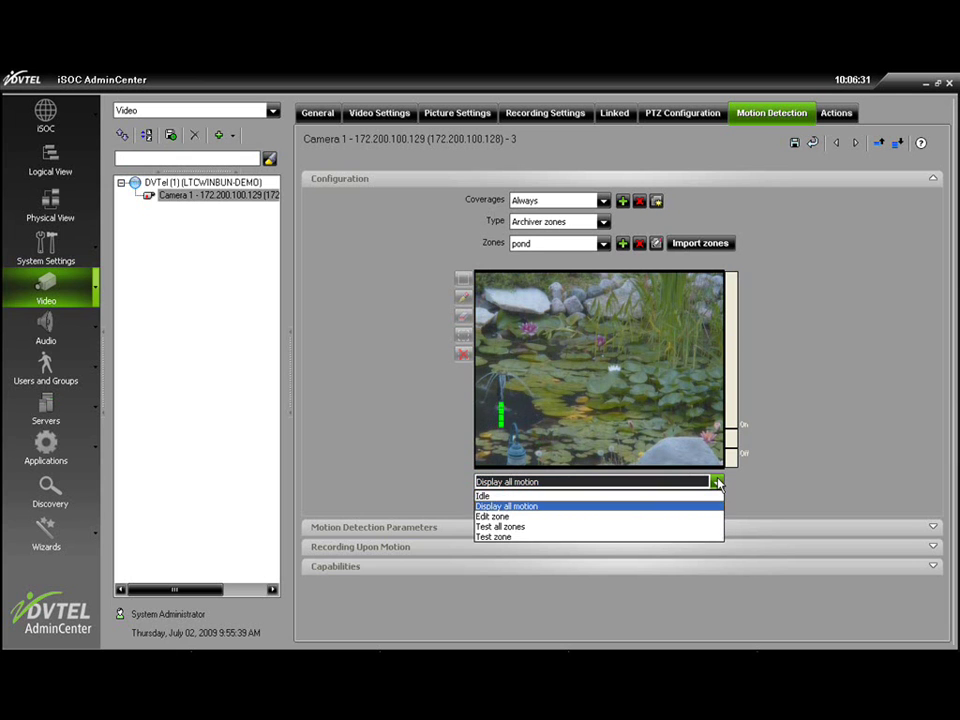
key(Up)
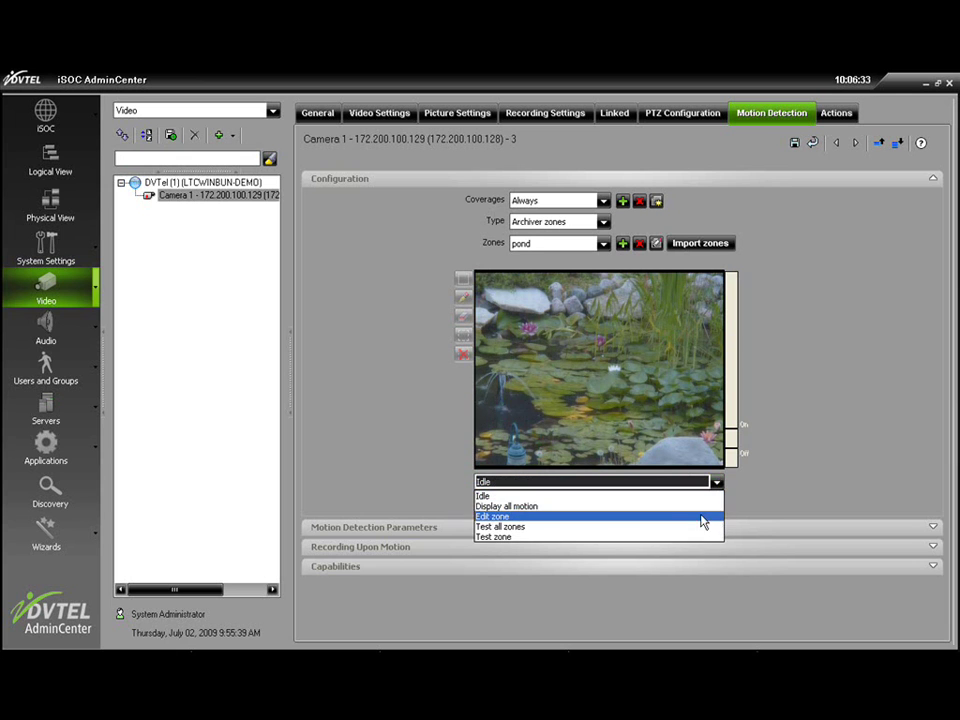
click(703, 517)
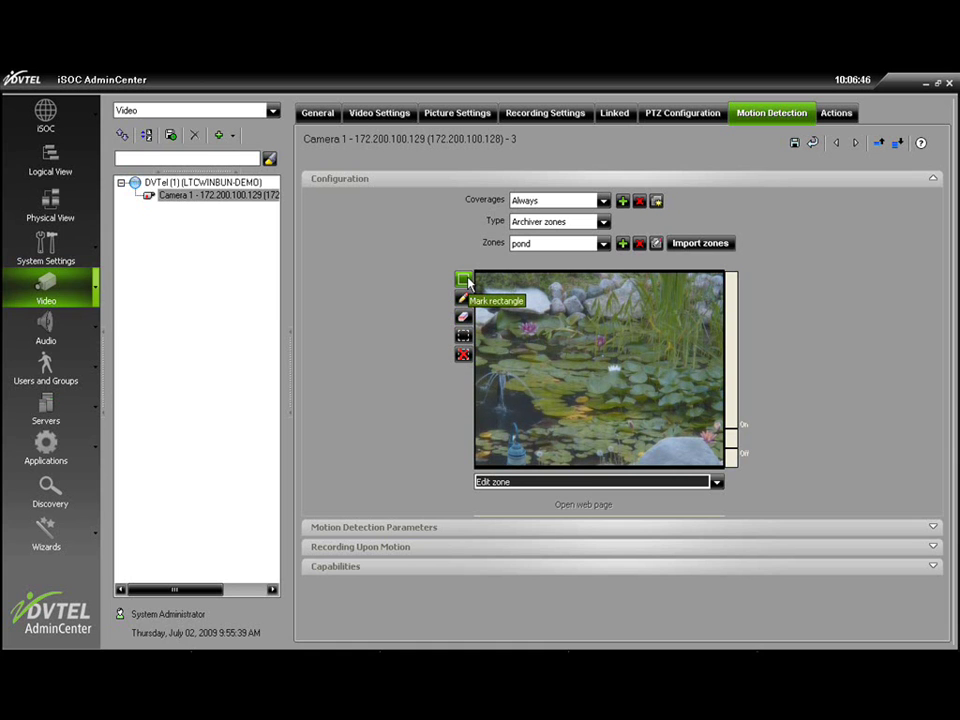
click(463, 279)
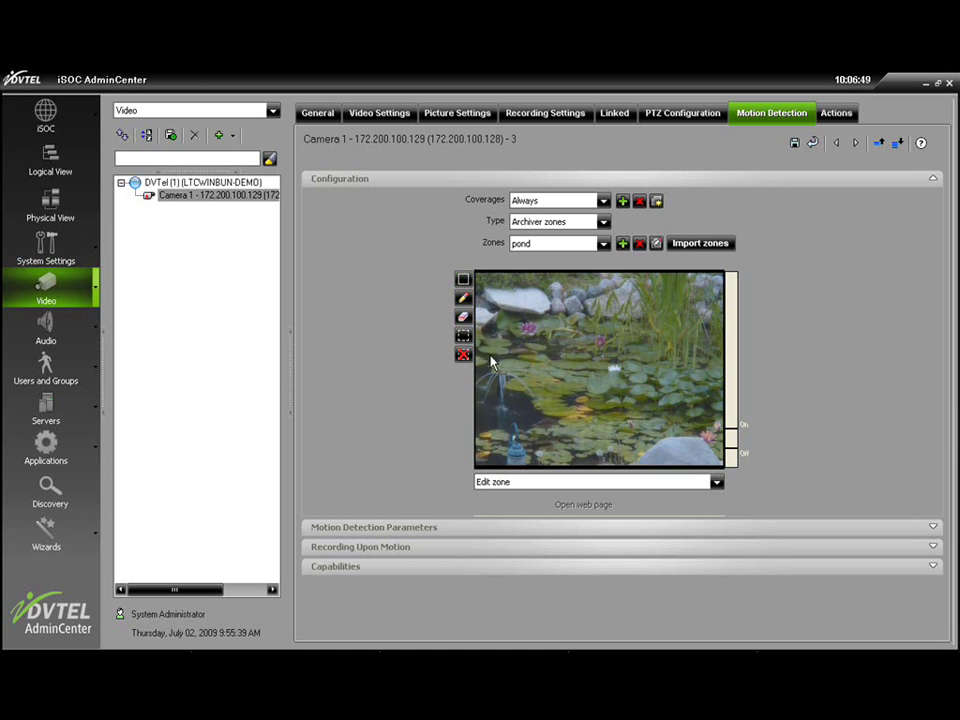
drag(533, 387, 543, 435)
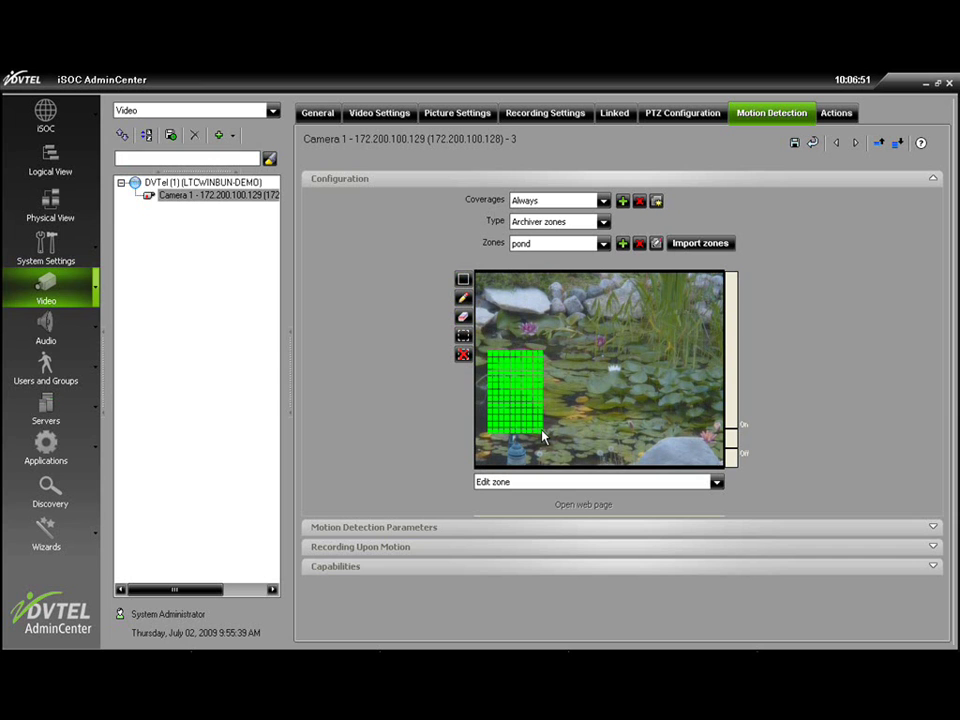
Mark two single macro blocks on the white rock, and unmark both again.
click(463, 298)
drag(510, 302, 526, 303)
click(464, 326)
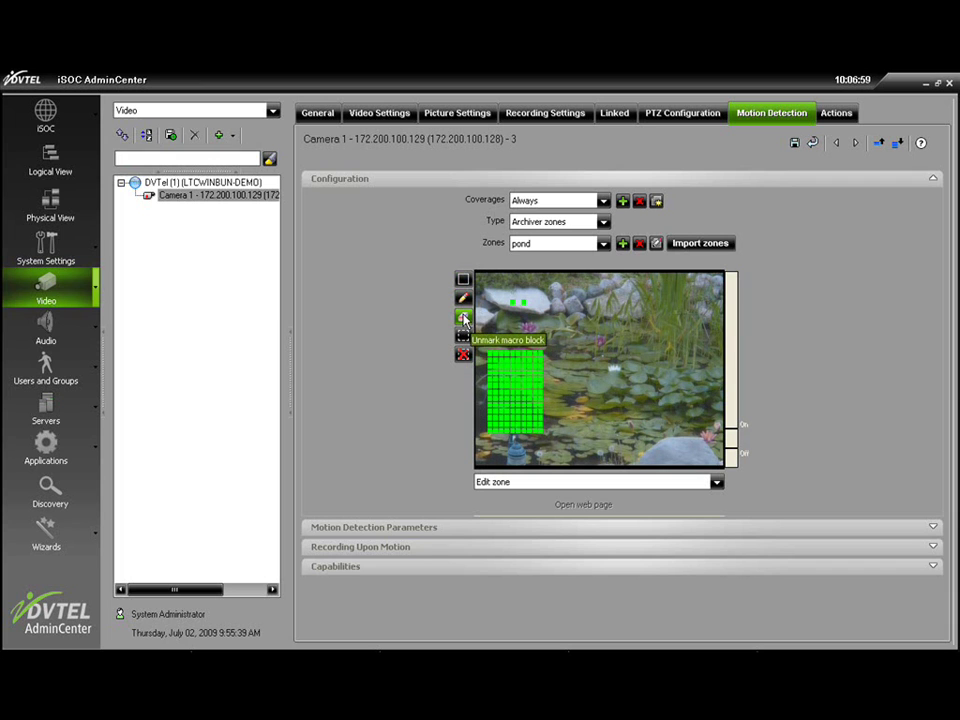
click(512, 303)
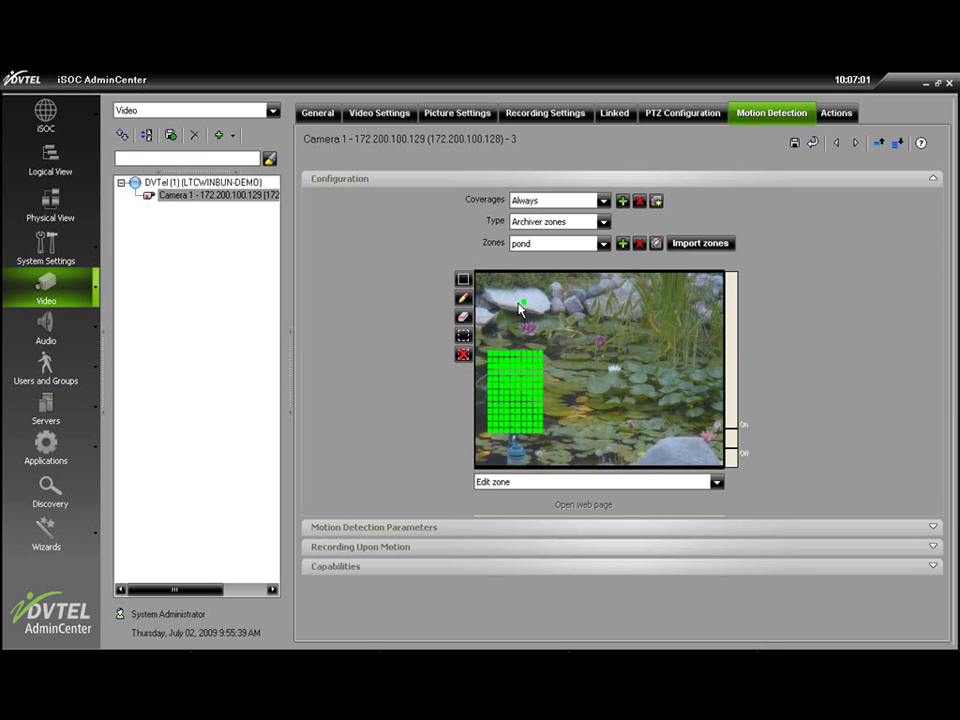
click(522, 303)
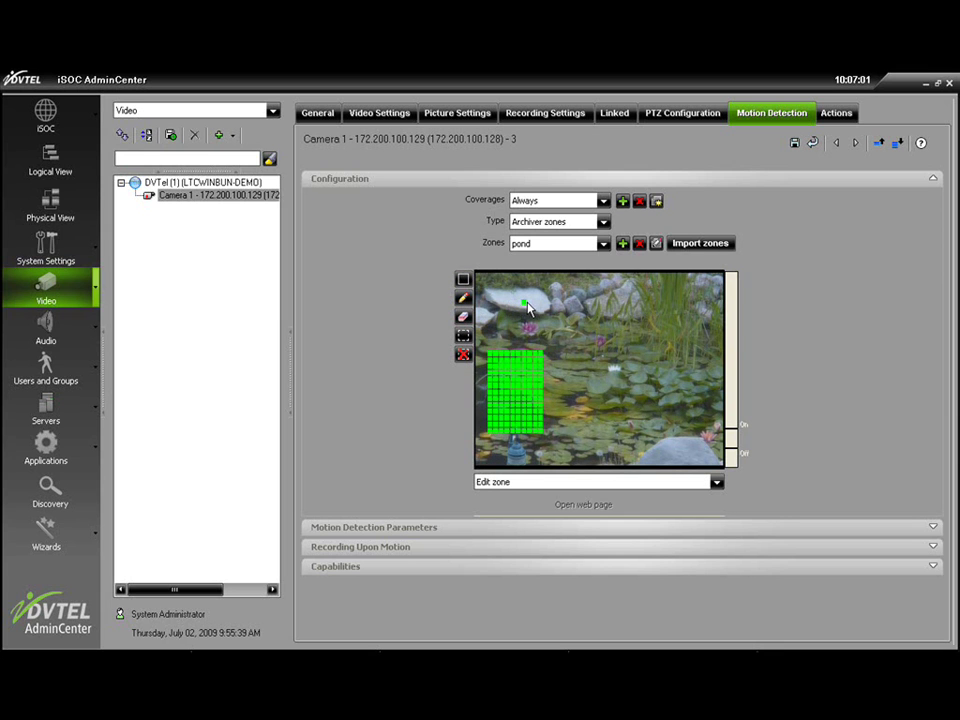
Unmark a few macro blocks in the middle of the rectangle over the fountain.
click(514, 387)
click(520, 388)
click(514, 391)
click(514, 395)
Mark the entire camera image as the zone and view the available motion detection types without changing the type.
click(463, 338)
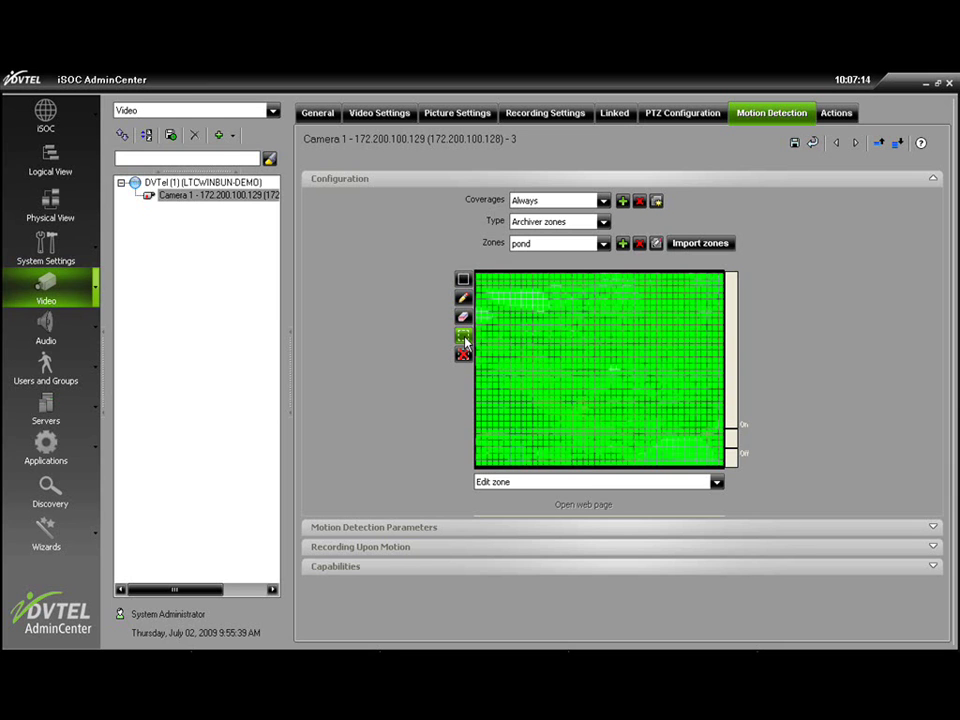
click(603, 221)
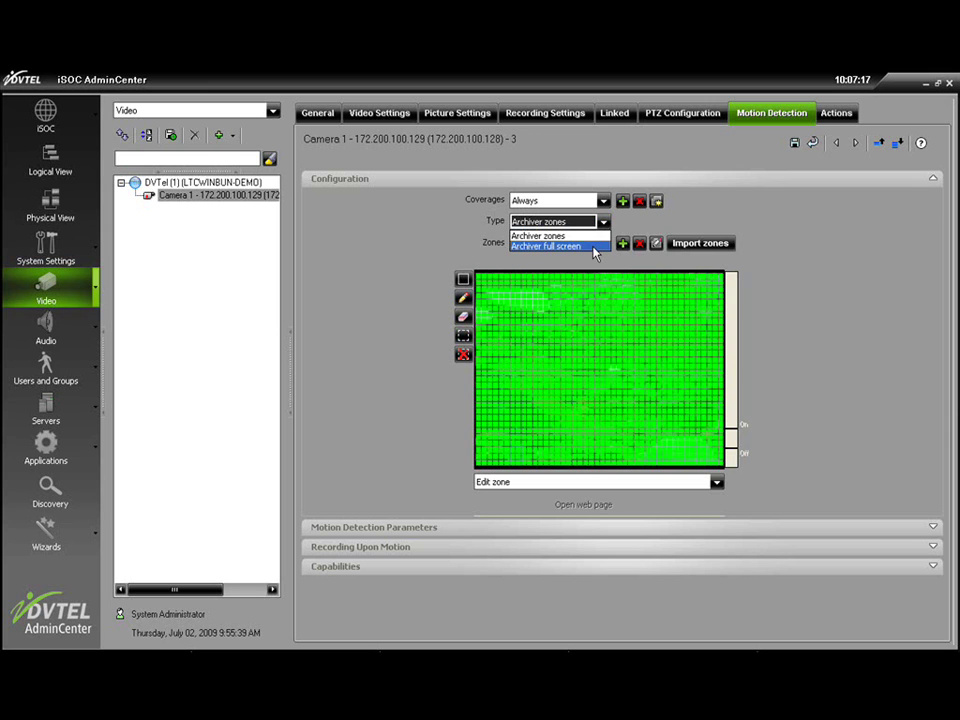
click(428, 251)
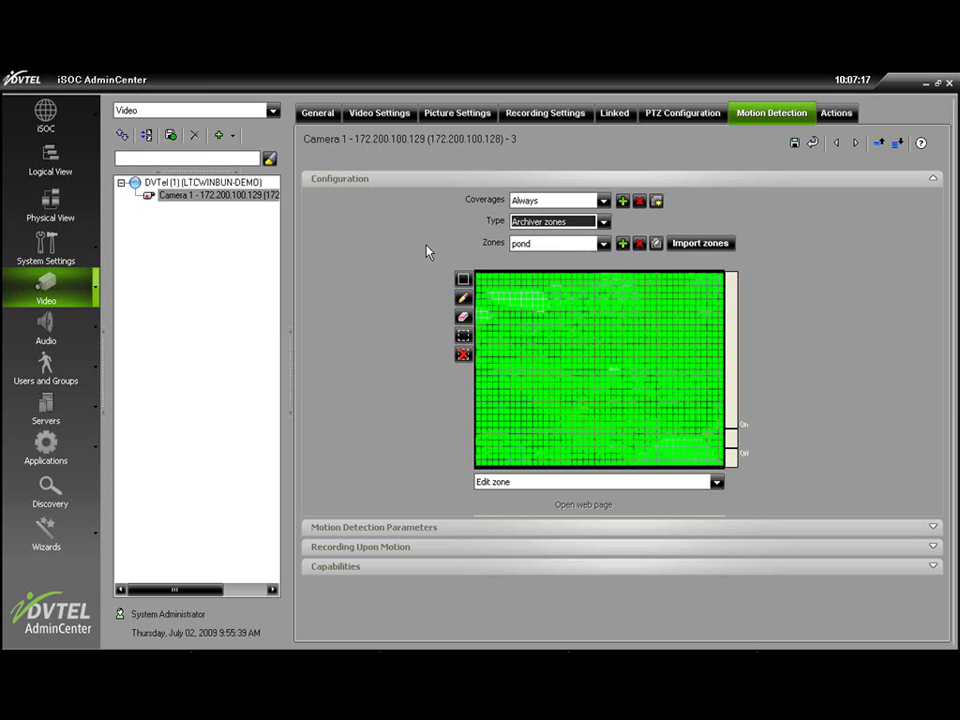
Clear all marked macro blocks and mark a new rectangle over the fountain for the pond zone.
click(464, 357)
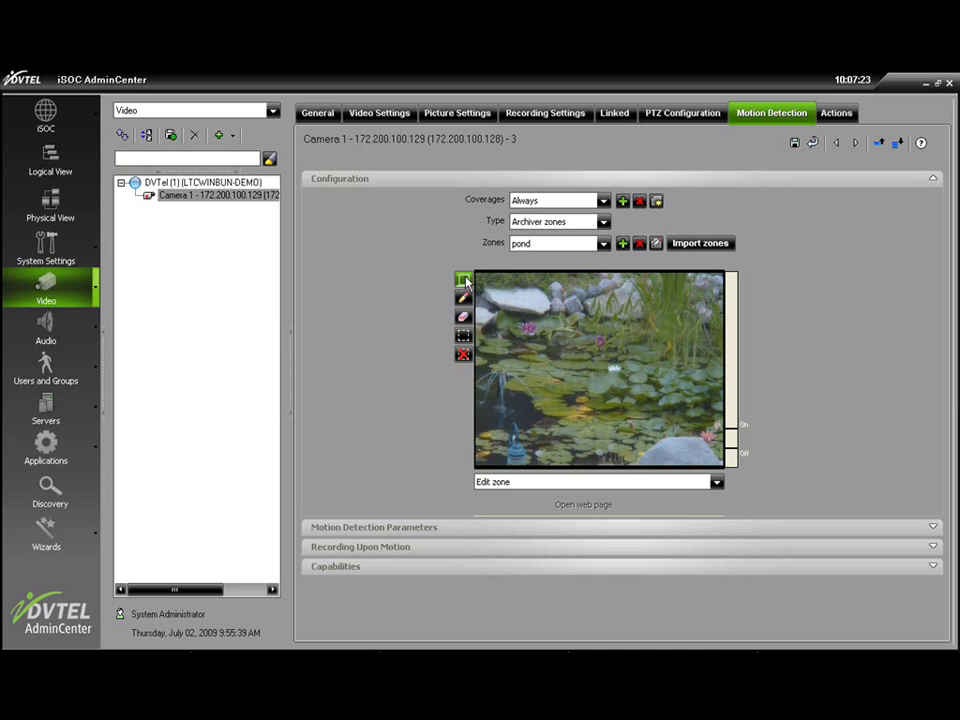
mouse_move(484, 370)
mouse_down()
mouse_move(531, 379)
mouse_move(535, 429)
mouse_up()
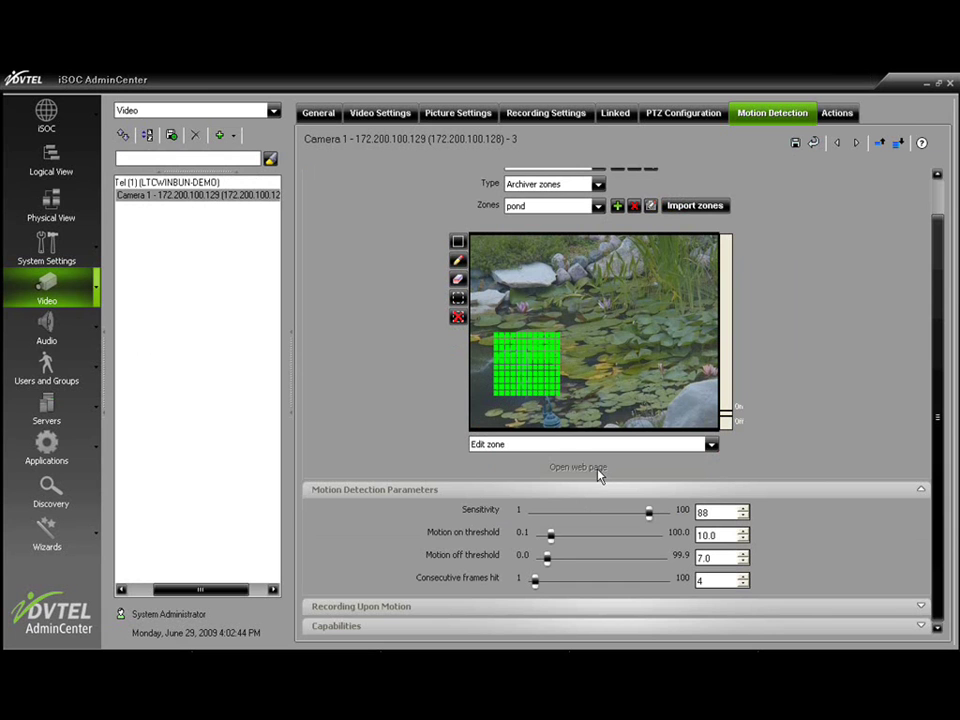
Run Test zone on the pond zone, setting sensitivity to 98 and consecutive frames hit to 1.
click(712, 446)
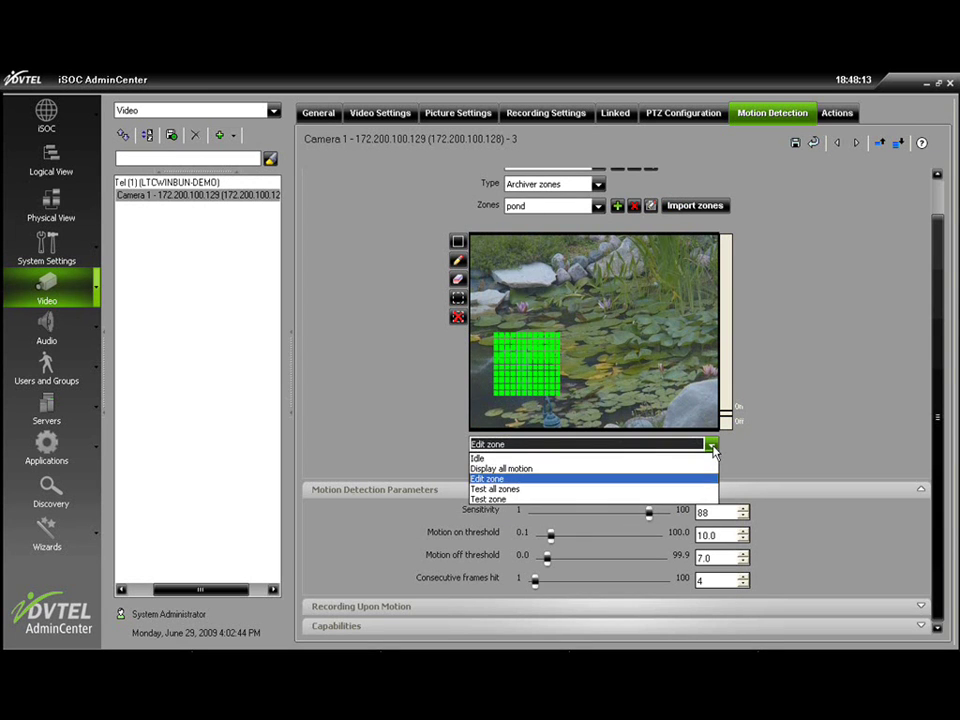
click(668, 498)
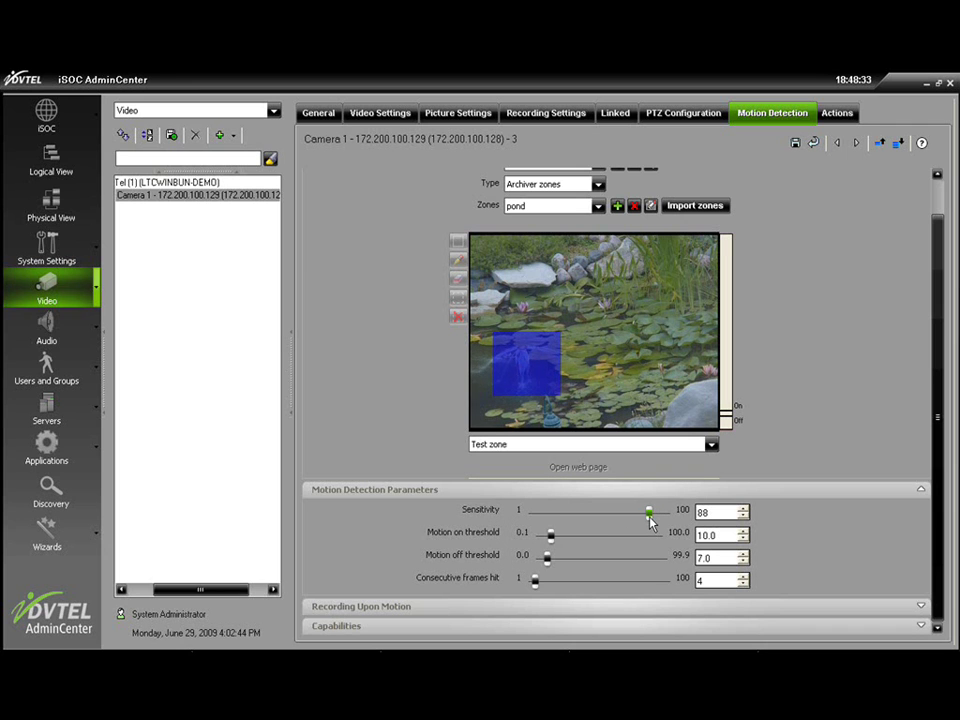
drag(650, 522, 663, 518)
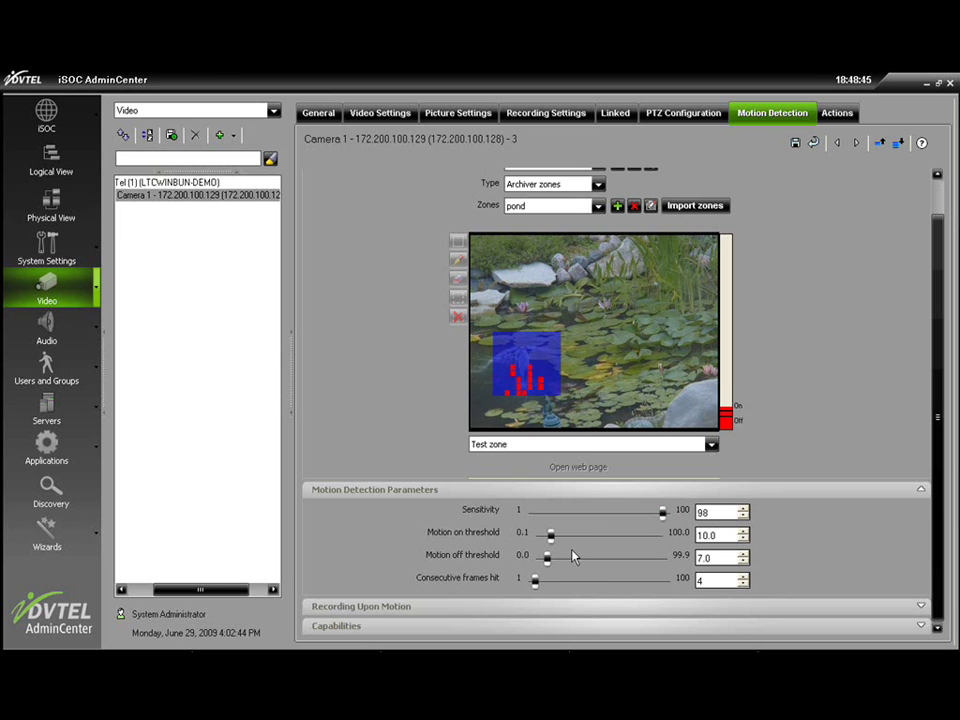
drag(537, 582, 535, 582)
drag(535, 582, 533, 582)
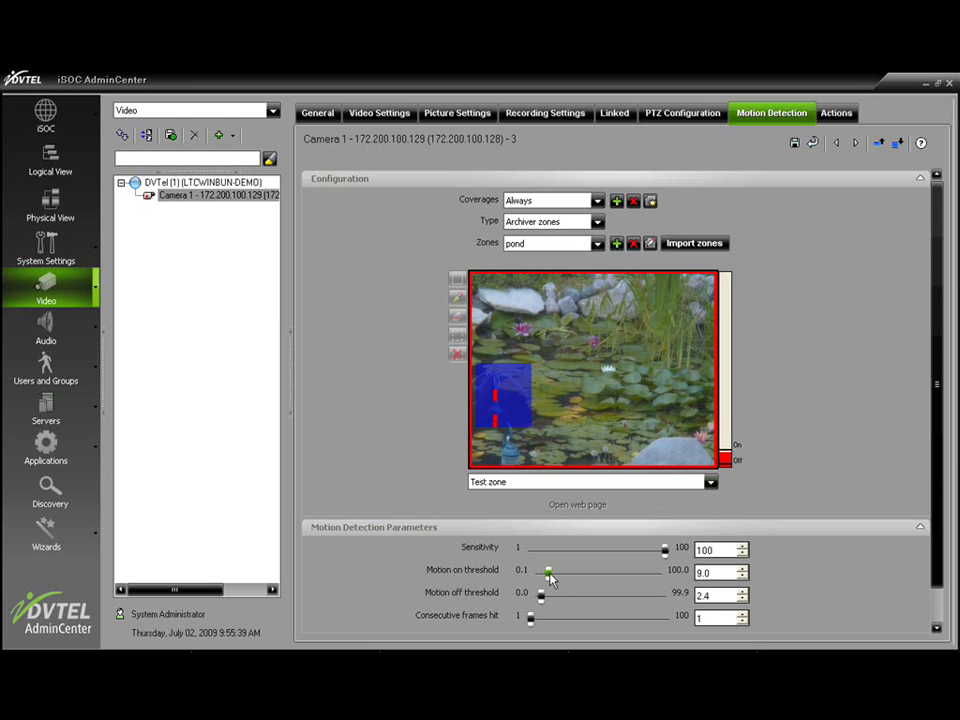
Set the motion on threshold to 12.1 and the motion off threshold to 8.5.
drag(548, 573, 553, 578)
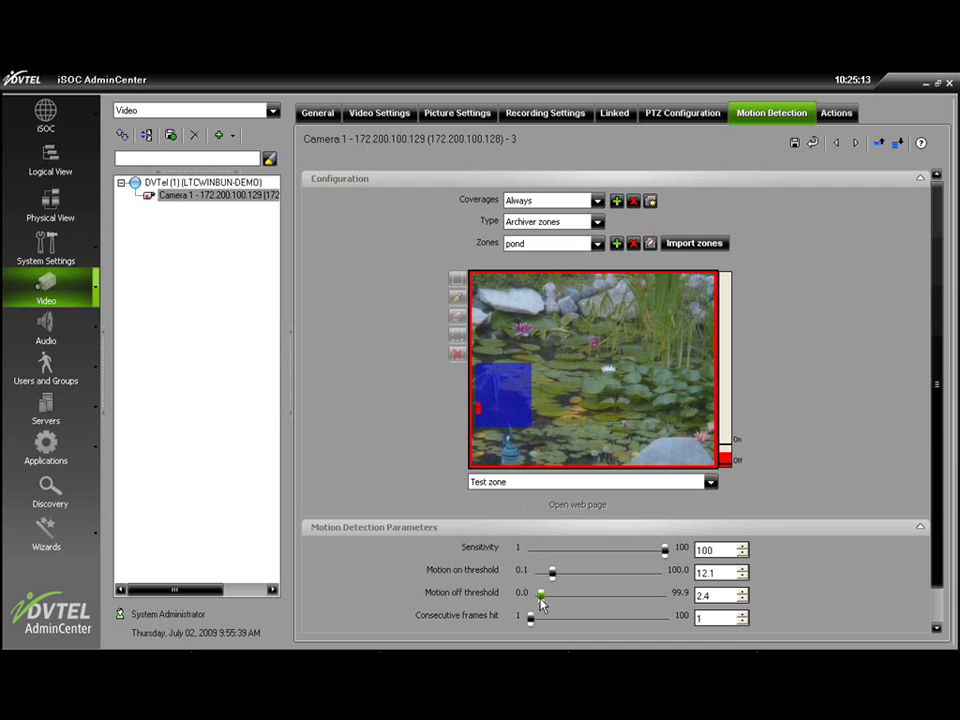
drag(540, 597, 548, 601)
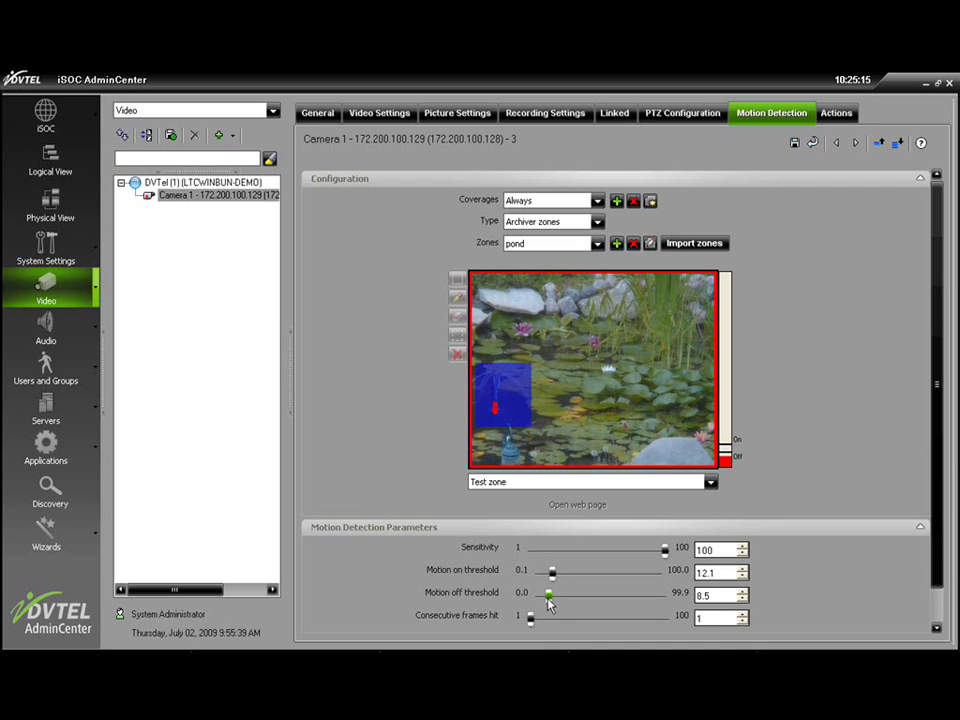
drag(547, 601, 607, 572)
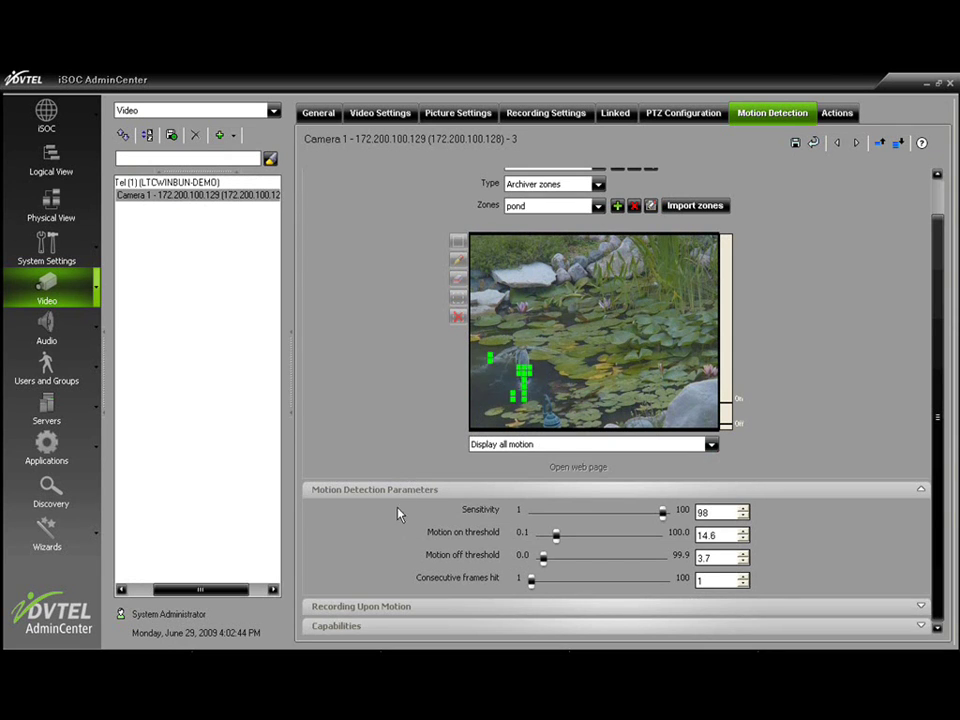
Enable recording upon motion for the camera.
click(393, 612)
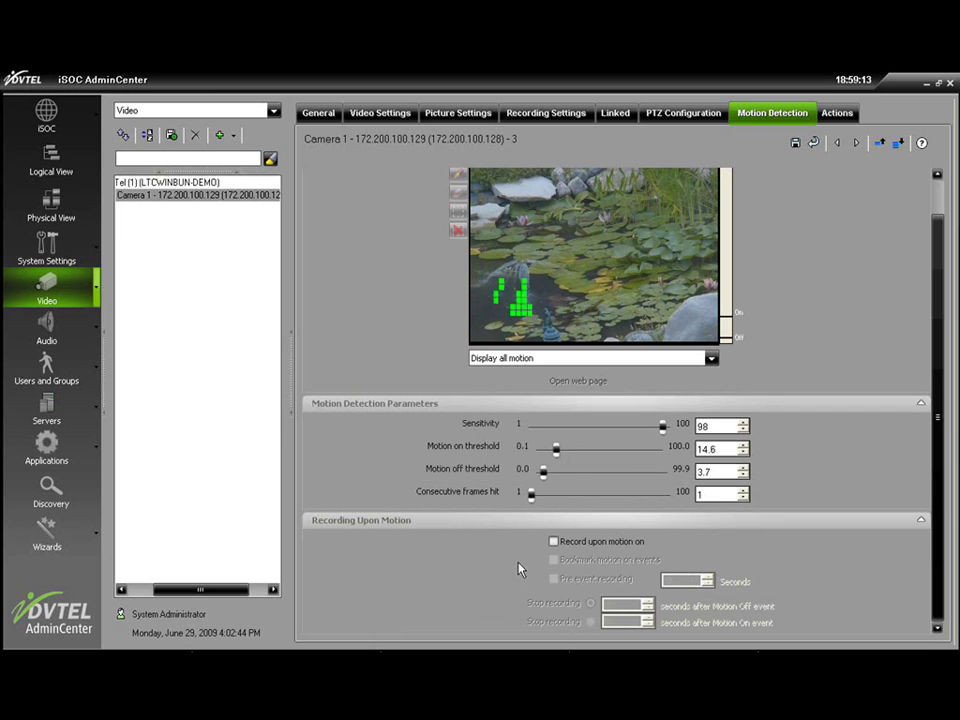
click(554, 542)
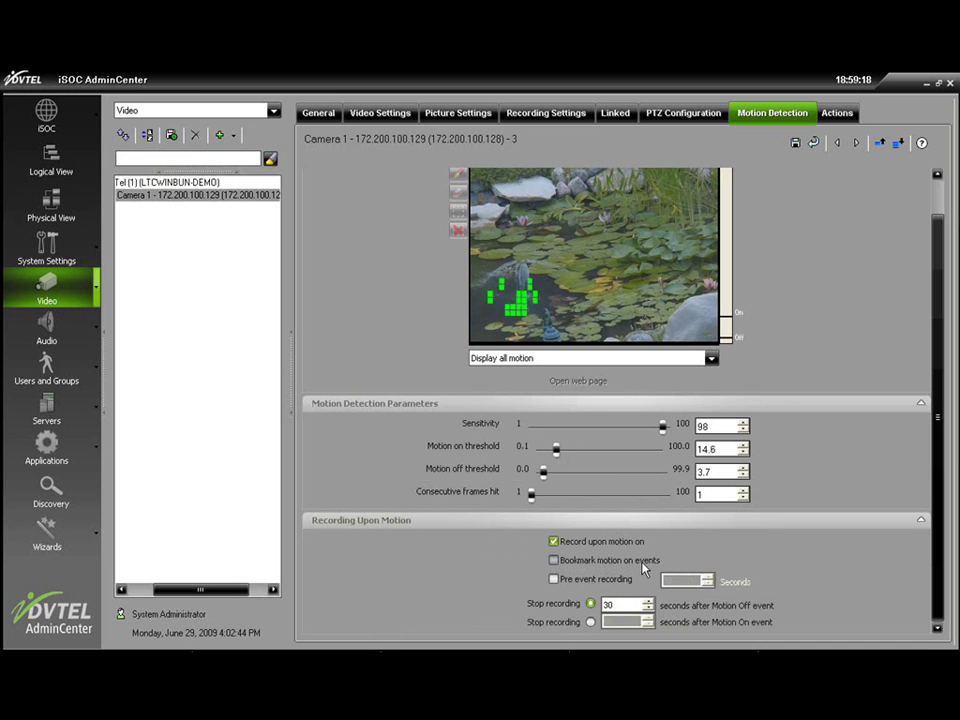
Enable 10 seconds of pre-event recording, set recording to stop 10 seconds after the Motion Off event, and save.
click(554, 580)
drag(676, 581, 647, 583)
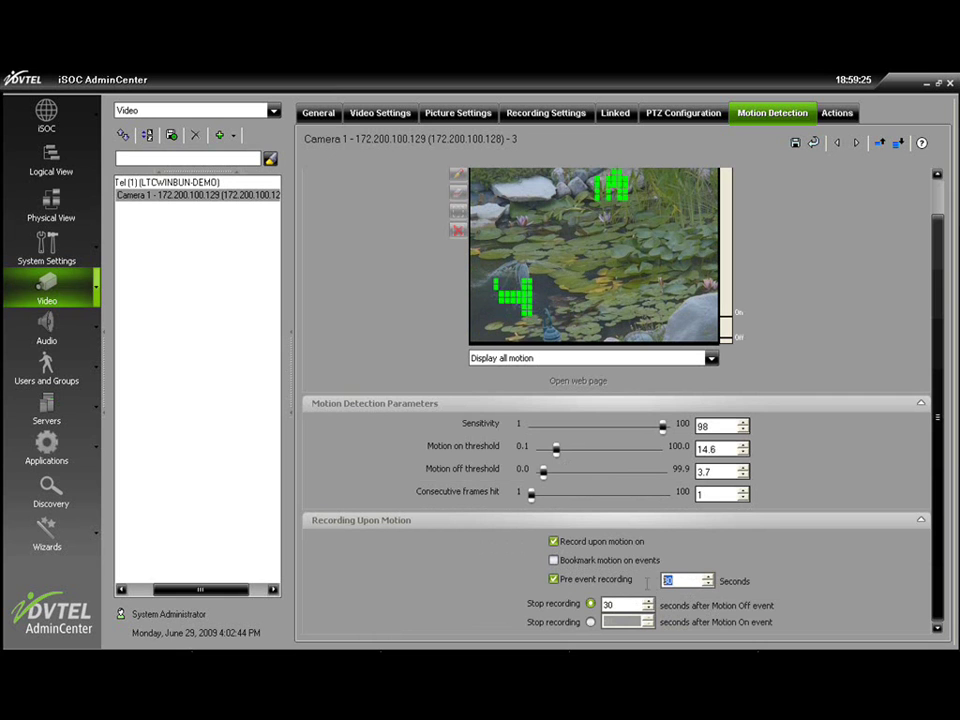
text(10)
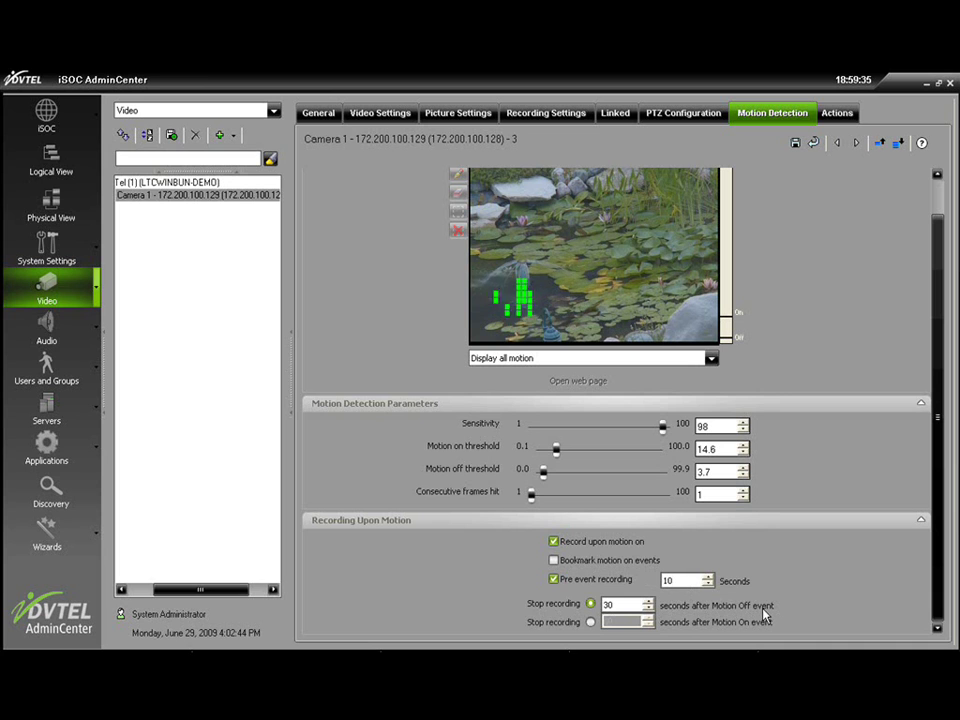
double_click(618, 604)
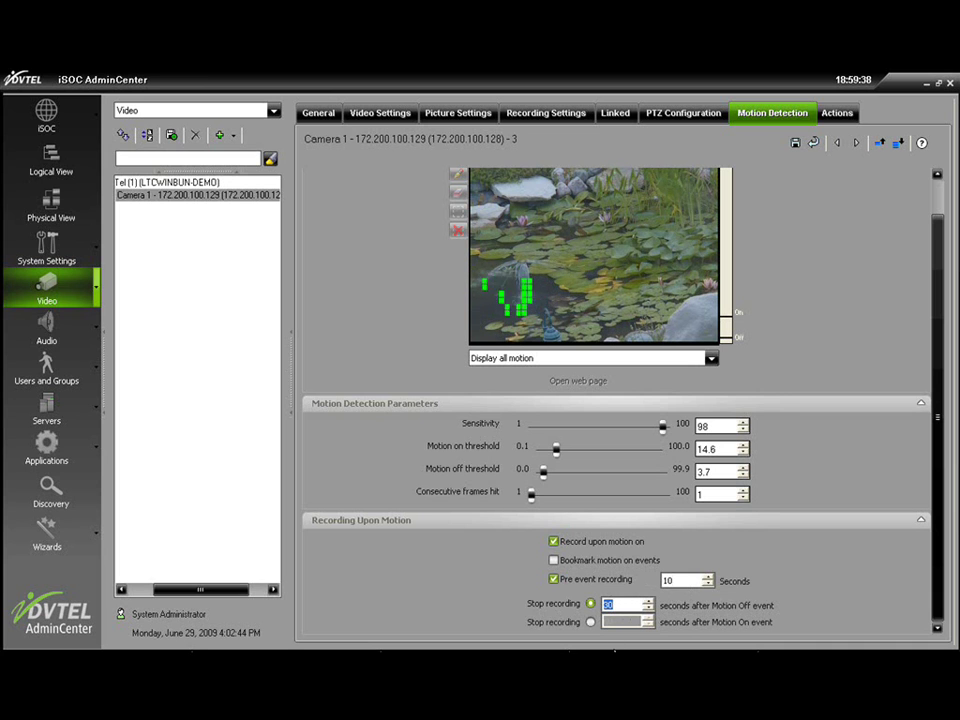
text(10)
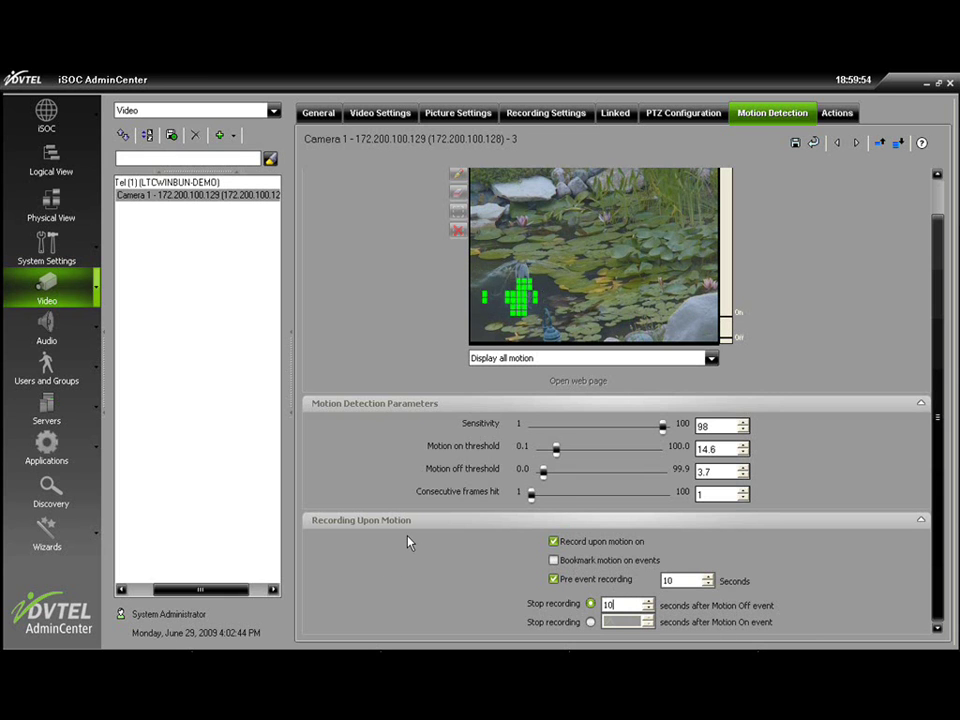
click(795, 143)
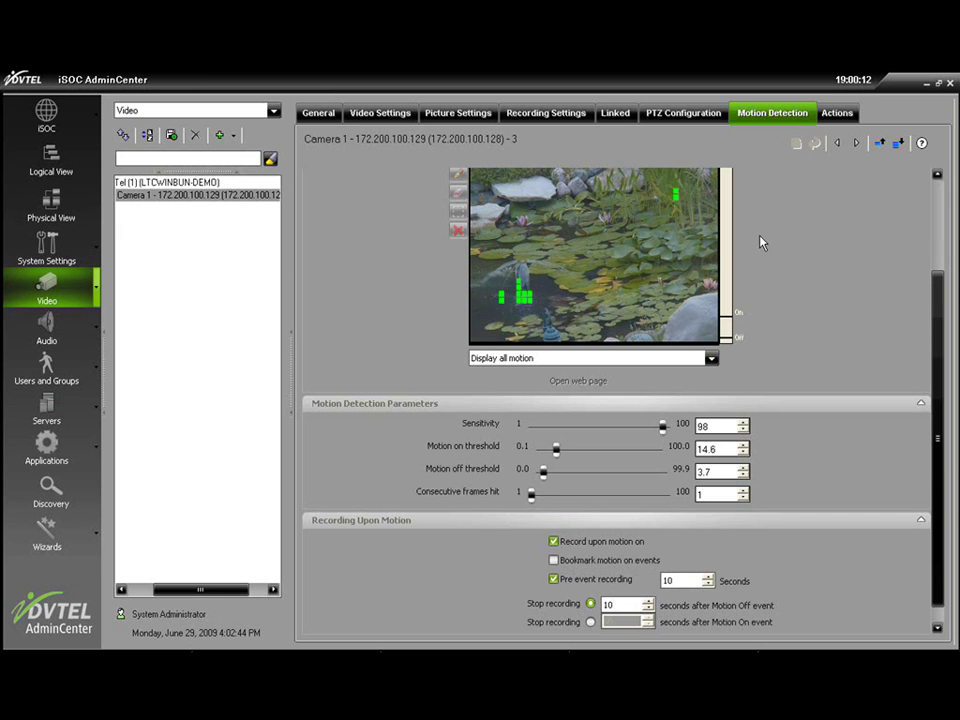
Set the camera's motion detection recording lifespan to 5 days and save the general settings.
click(318, 113)
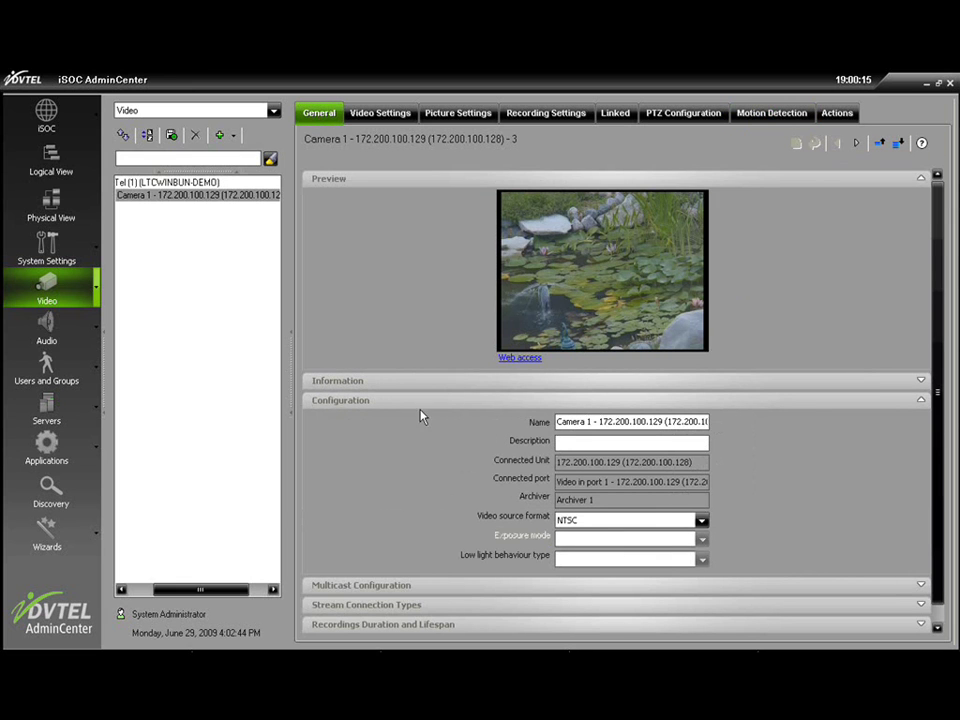
click(430, 625)
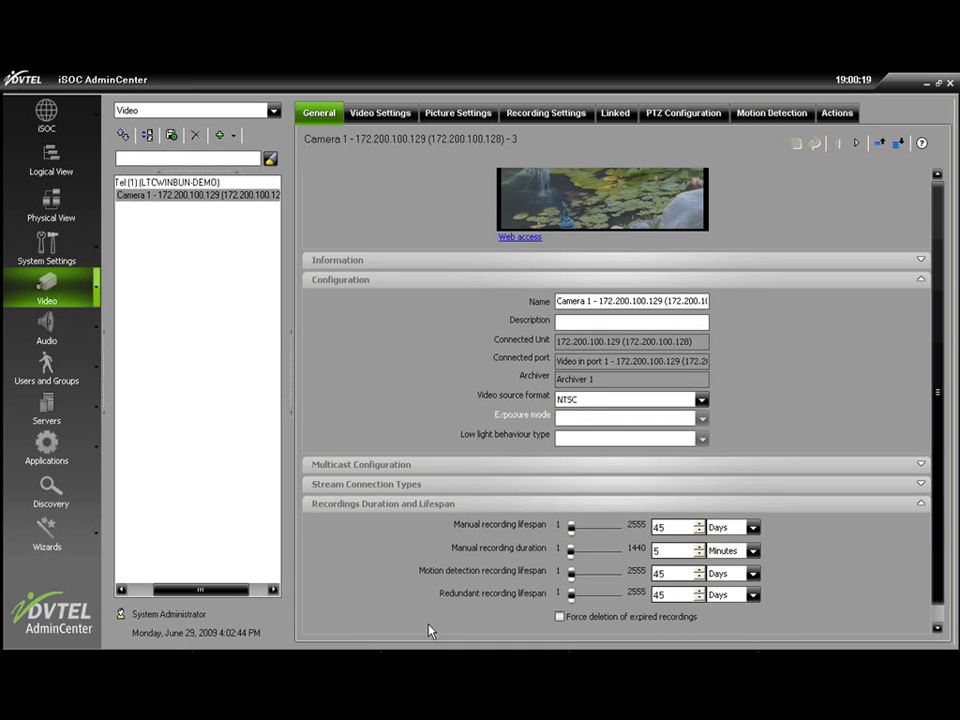
double_click(668, 573)
text(5)
click(795, 144)
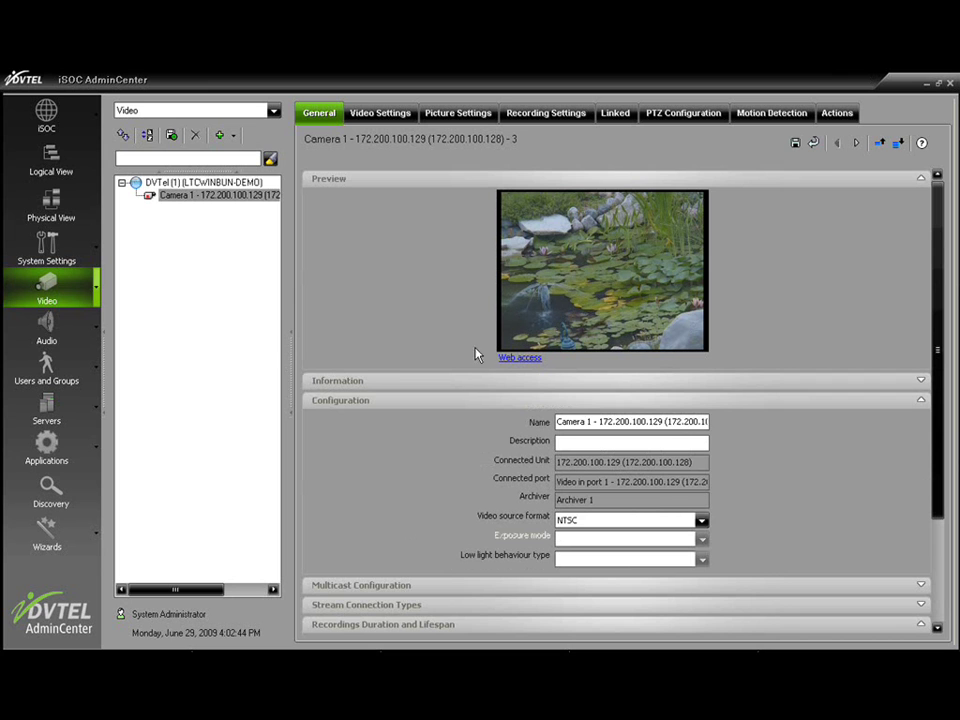
Add a Set recording quality action to the Zone motion on event and limit it to the pond-Always zone.
click(828, 114)
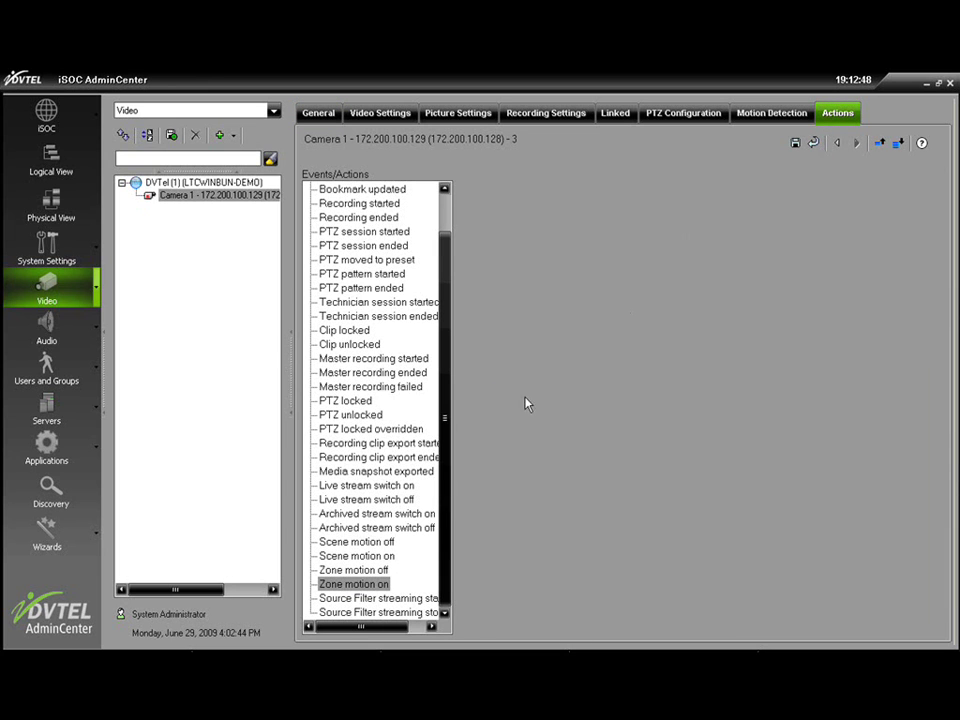
right_click(364, 589)
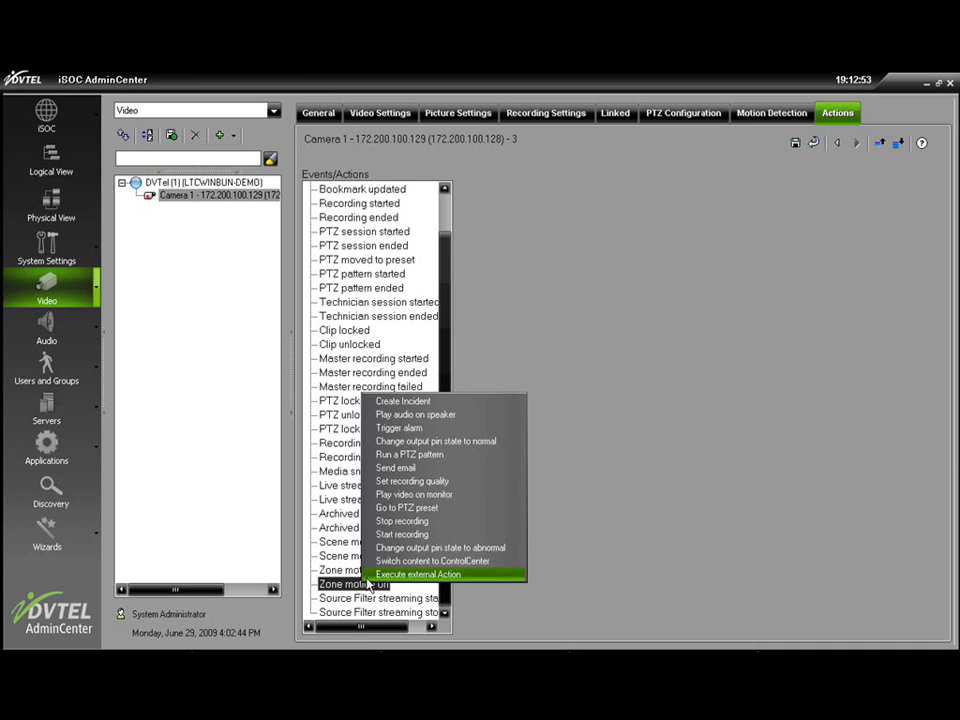
click(422, 484)
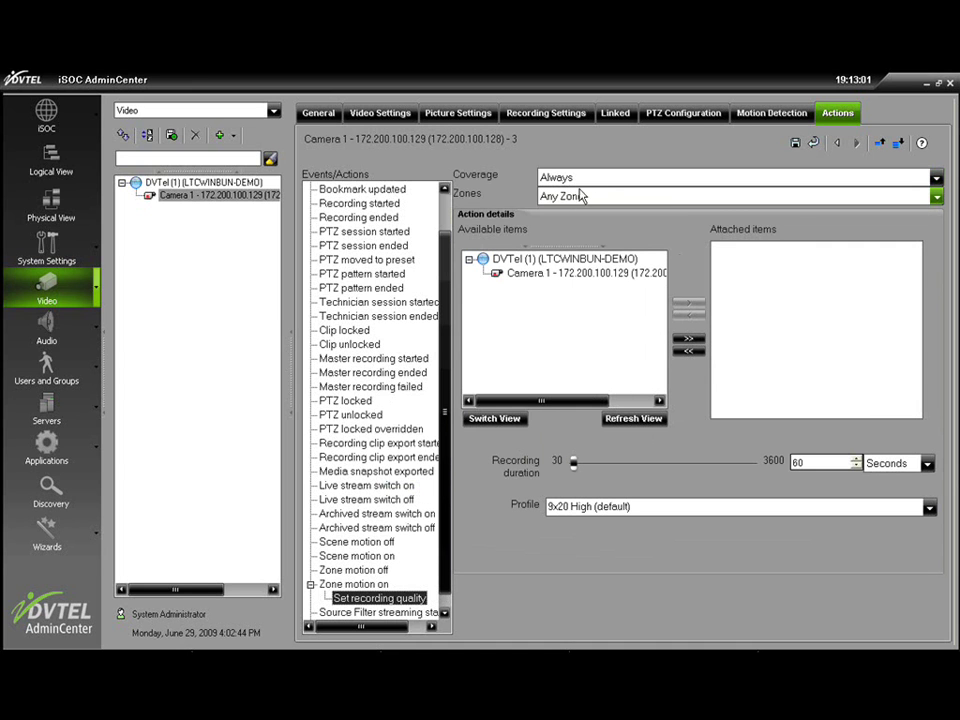
click(937, 197)
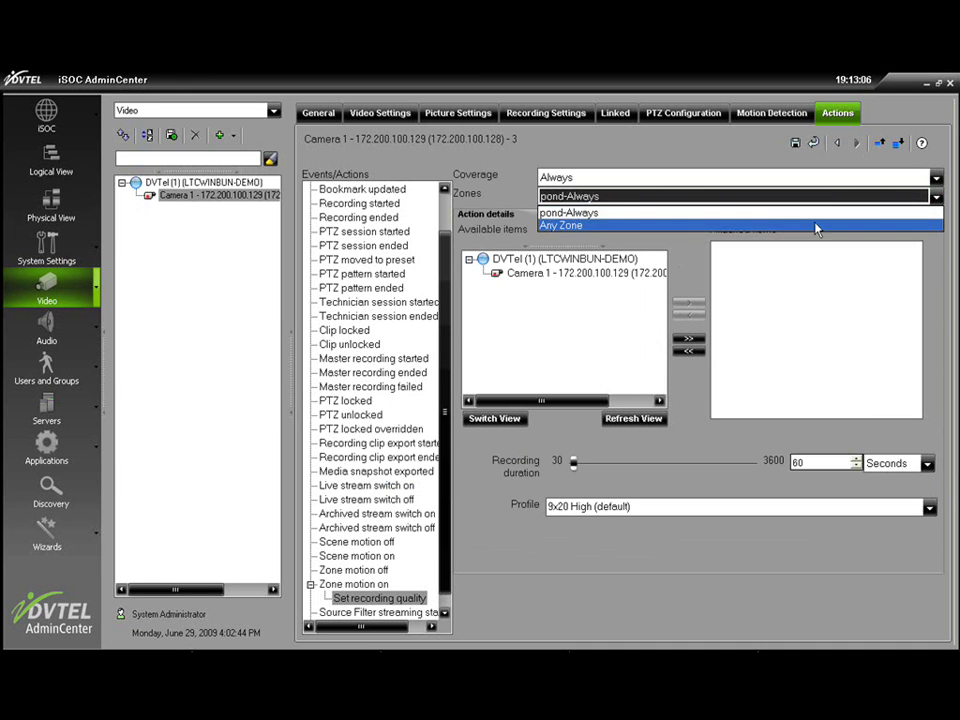
click(675, 213)
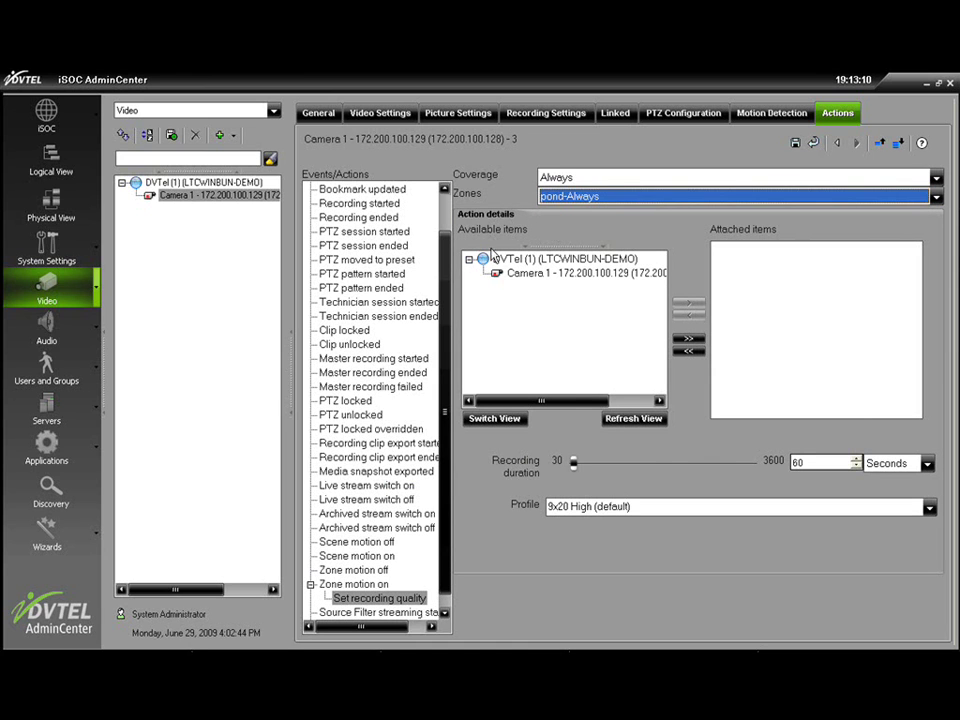
Attach Camera 1 to the recording quality action with the 9x20 High (default) profile and save it.
click(510, 273)
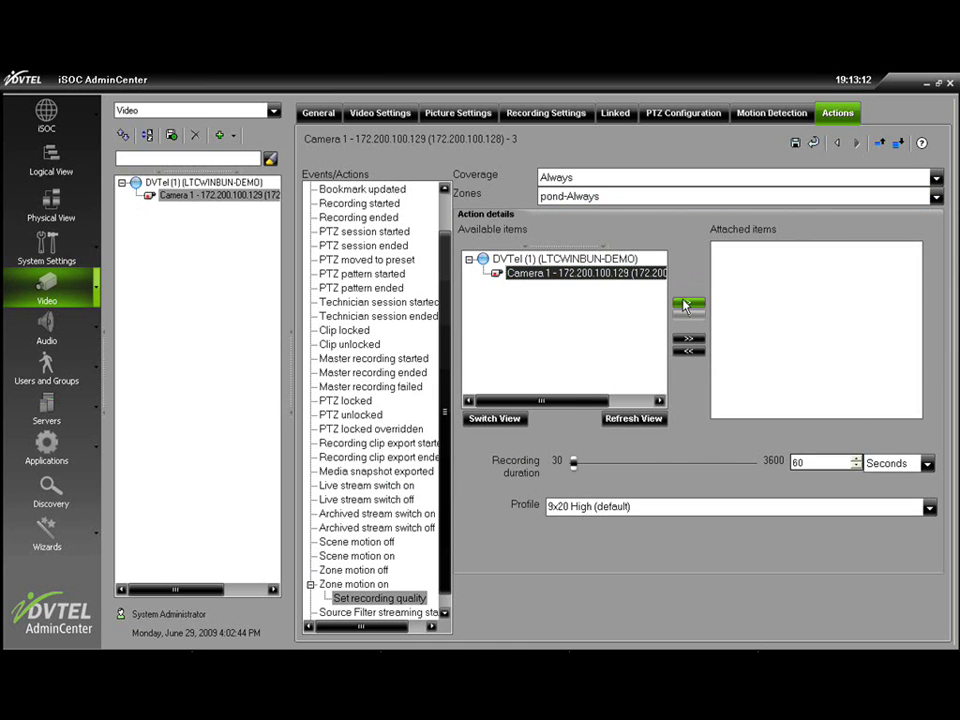
click(687, 303)
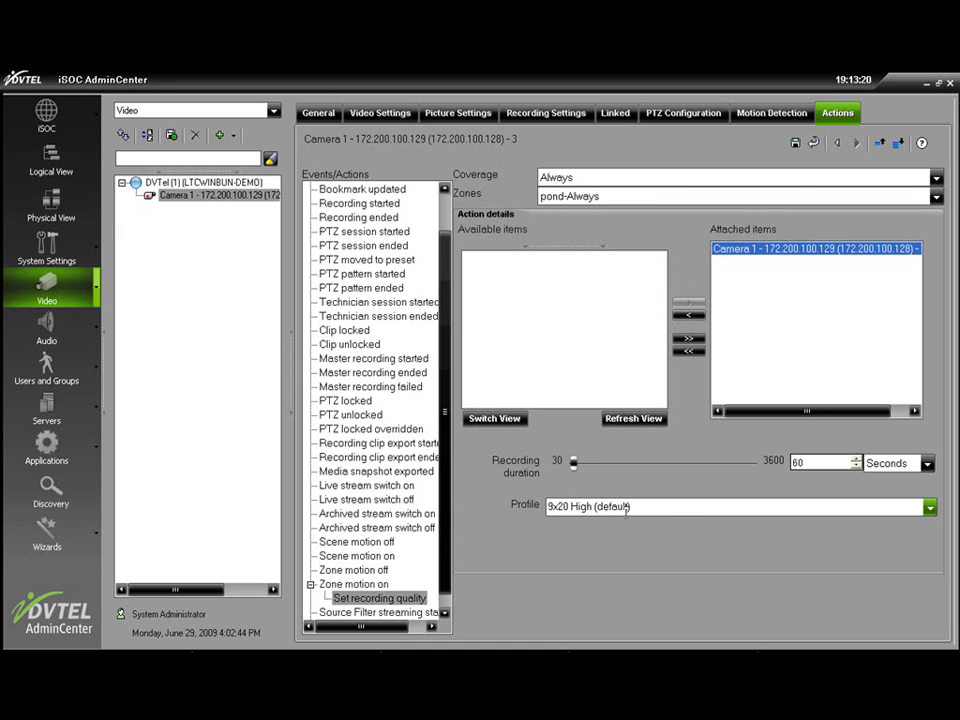
click(930, 509)
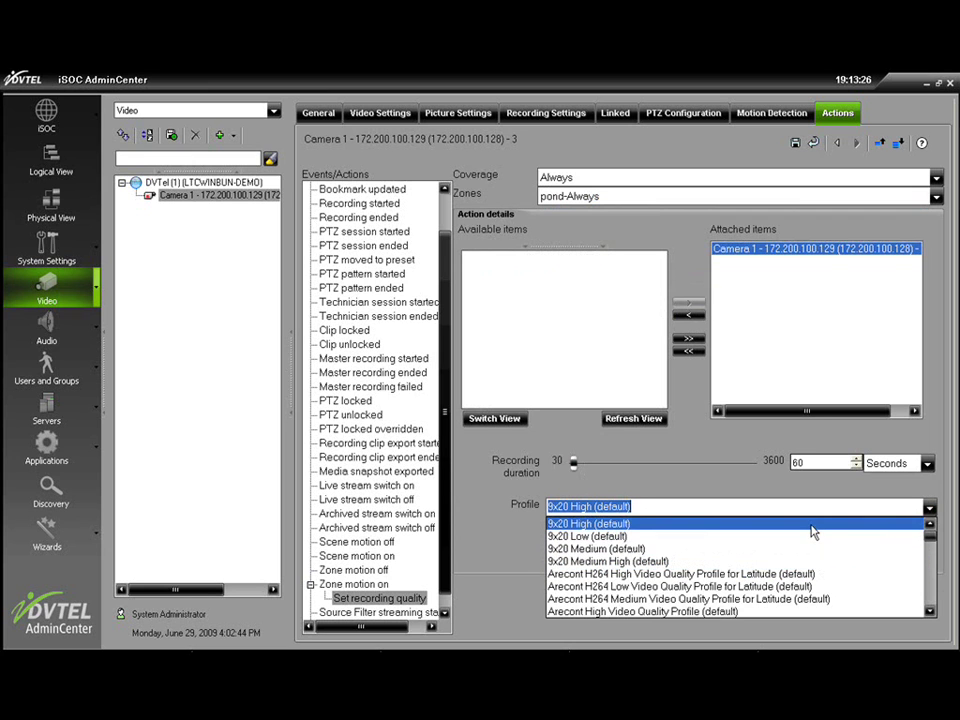
click(812, 527)
click(795, 143)
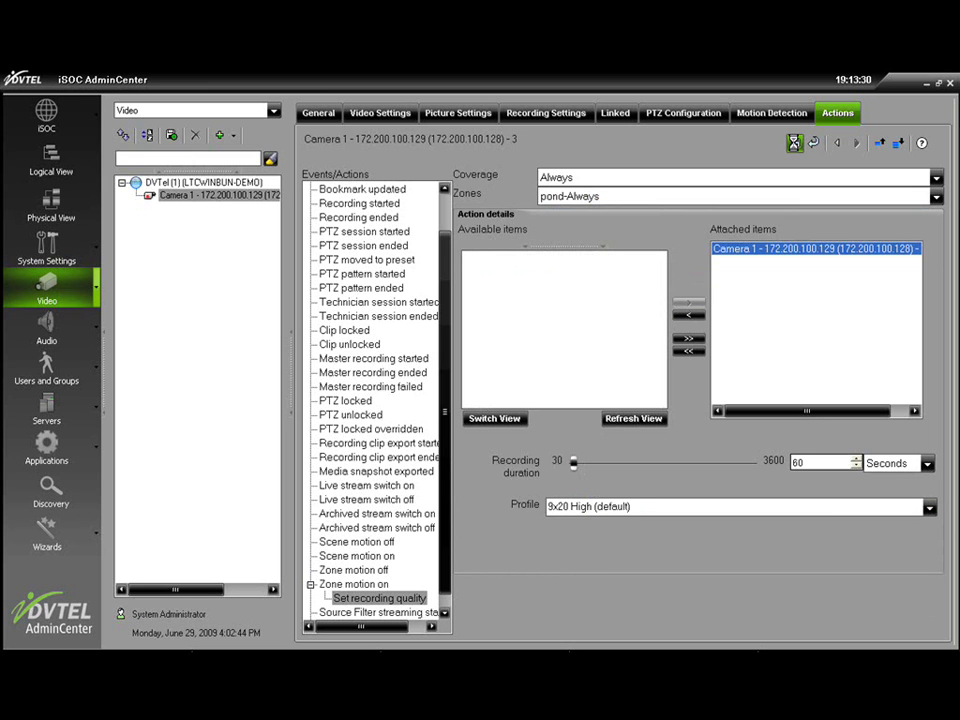